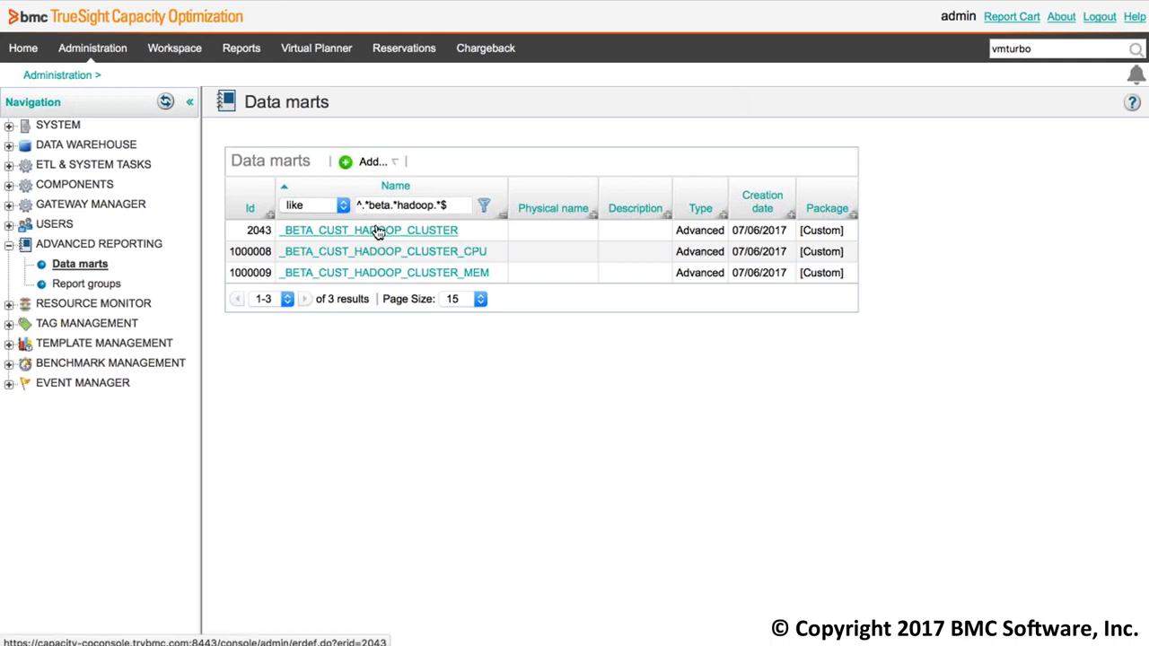
Preview the _BETA_CUST_HADOOP_CLUSTER data mart and inspect its purpose and content settings without changing them.
click(377, 231)
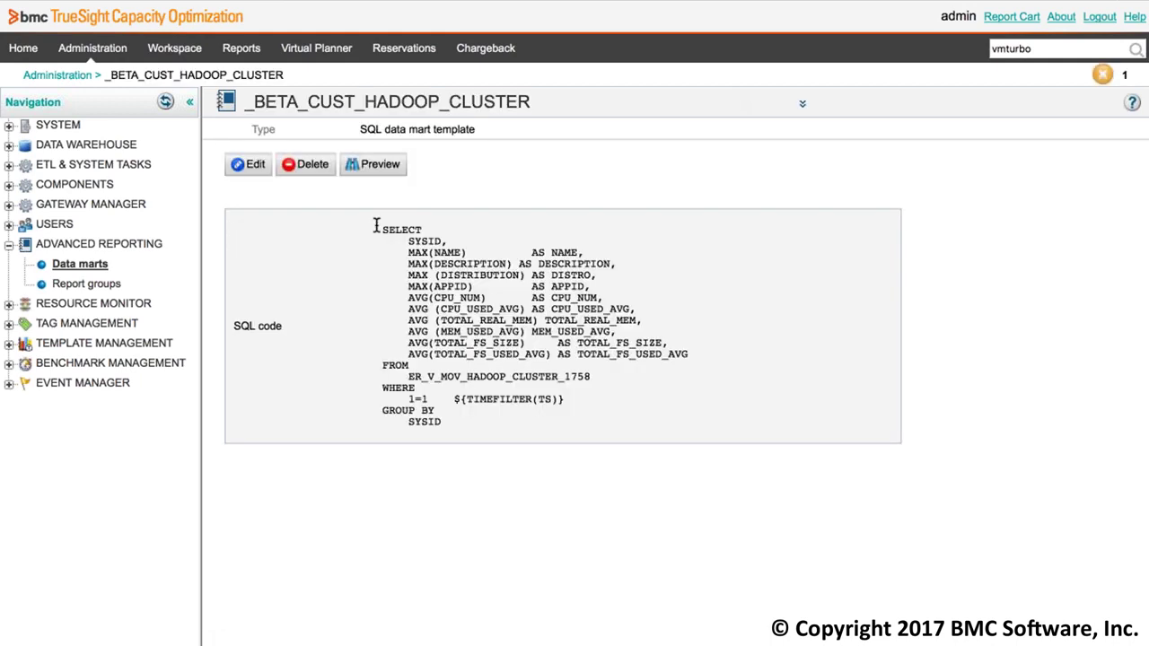
click(379, 167)
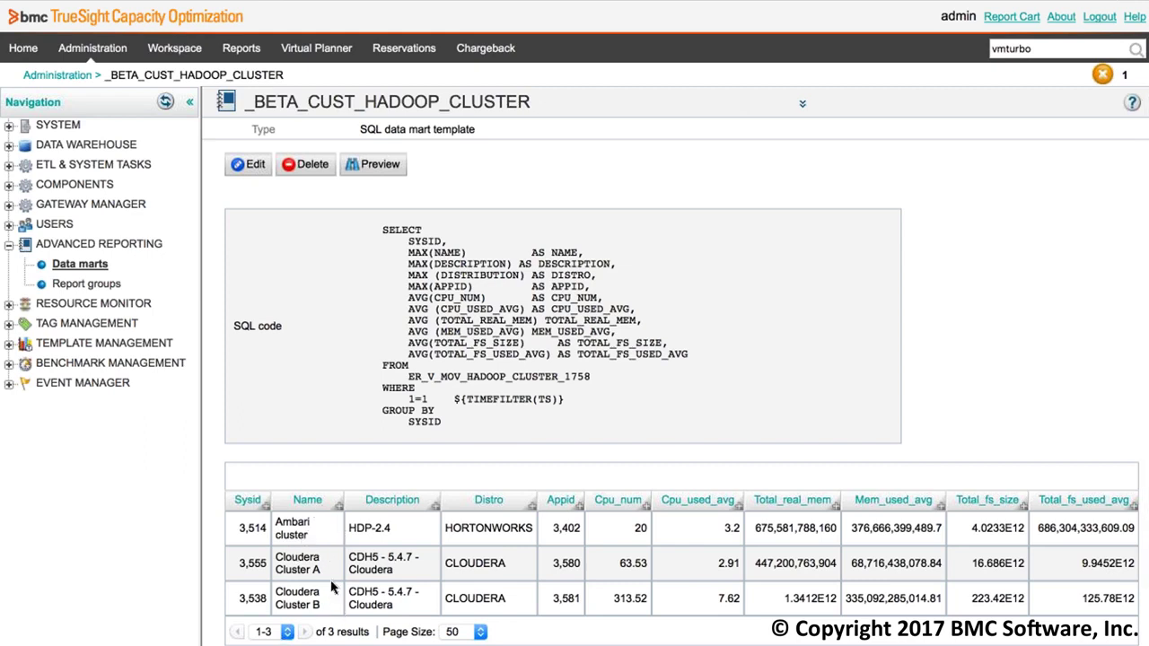
click(255, 165)
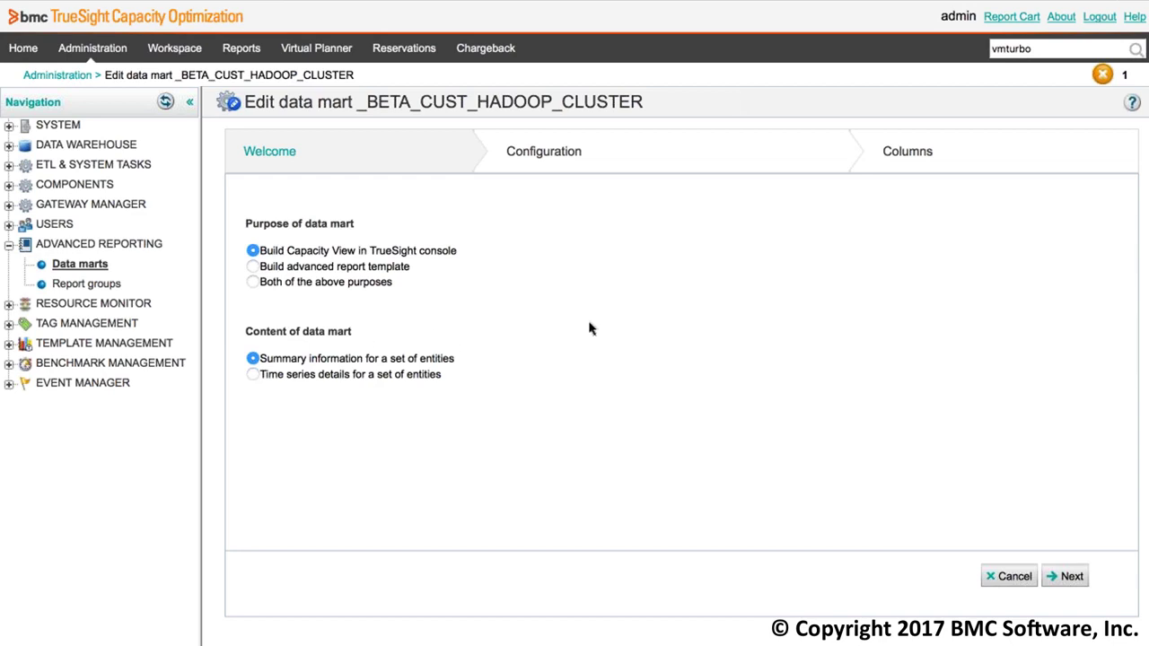
click(1027, 579)
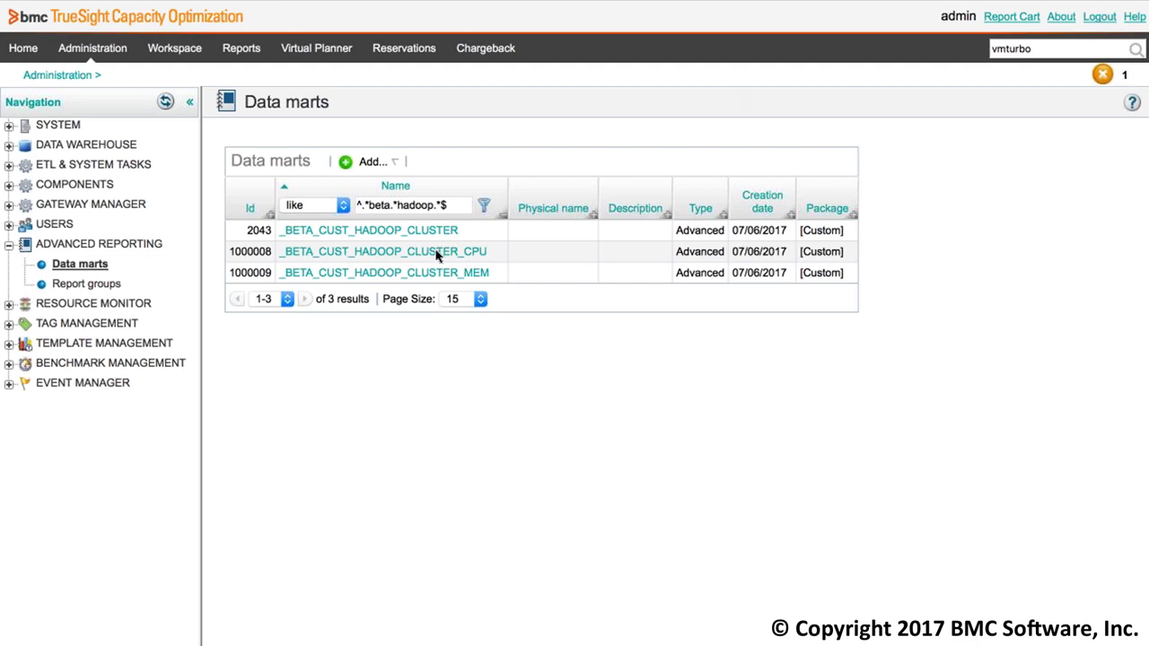
Preview the rows of the _BETA_CUST_HADOOP_CLUSTER_CPU data mart and inspect its purpose and content settings without changing them.
click(436, 255)
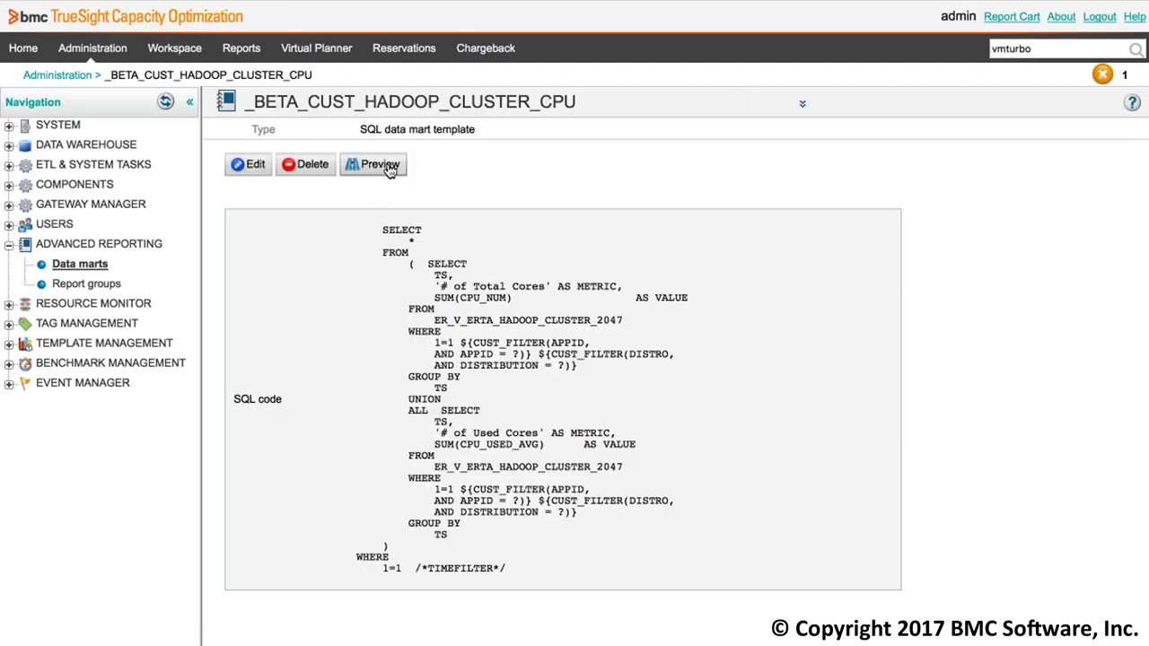
click(389, 167)
scroll(466, 284, down, 3)
scroll(466, 284, down, 5)
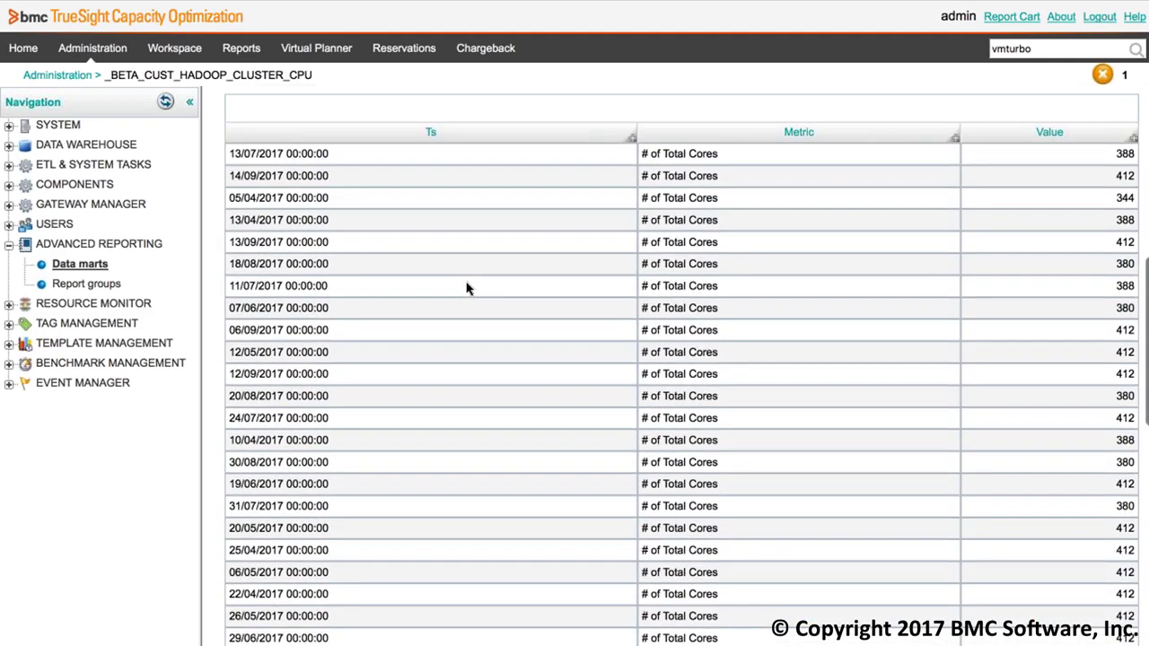
scroll(466, 287, up, 10)
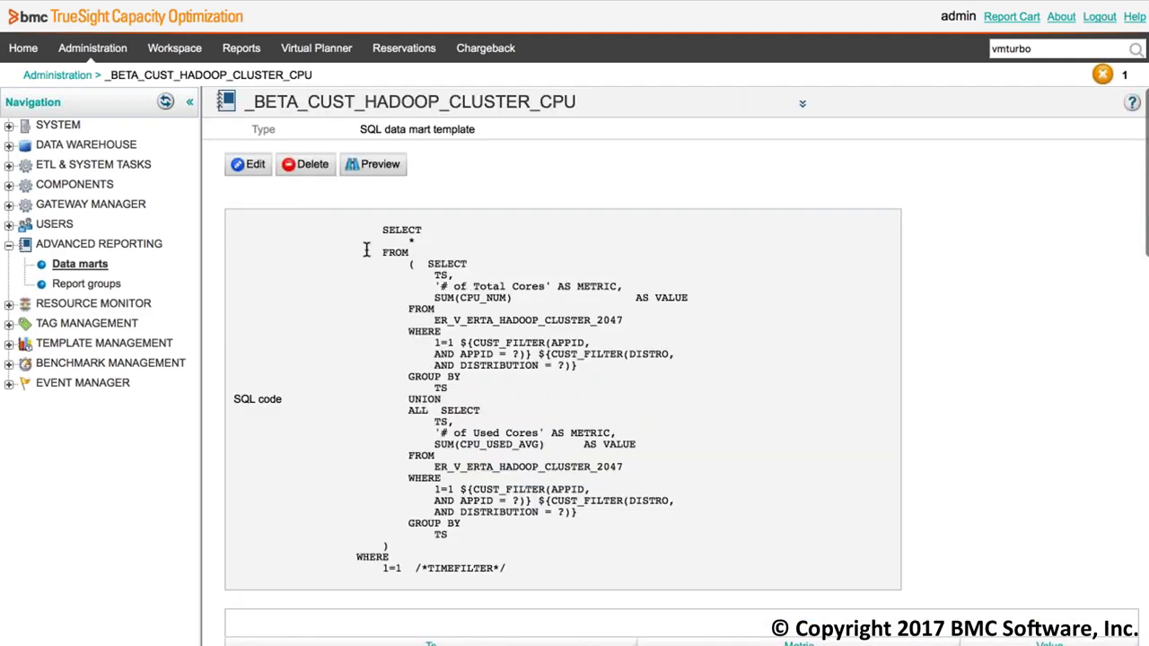
click(255, 169)
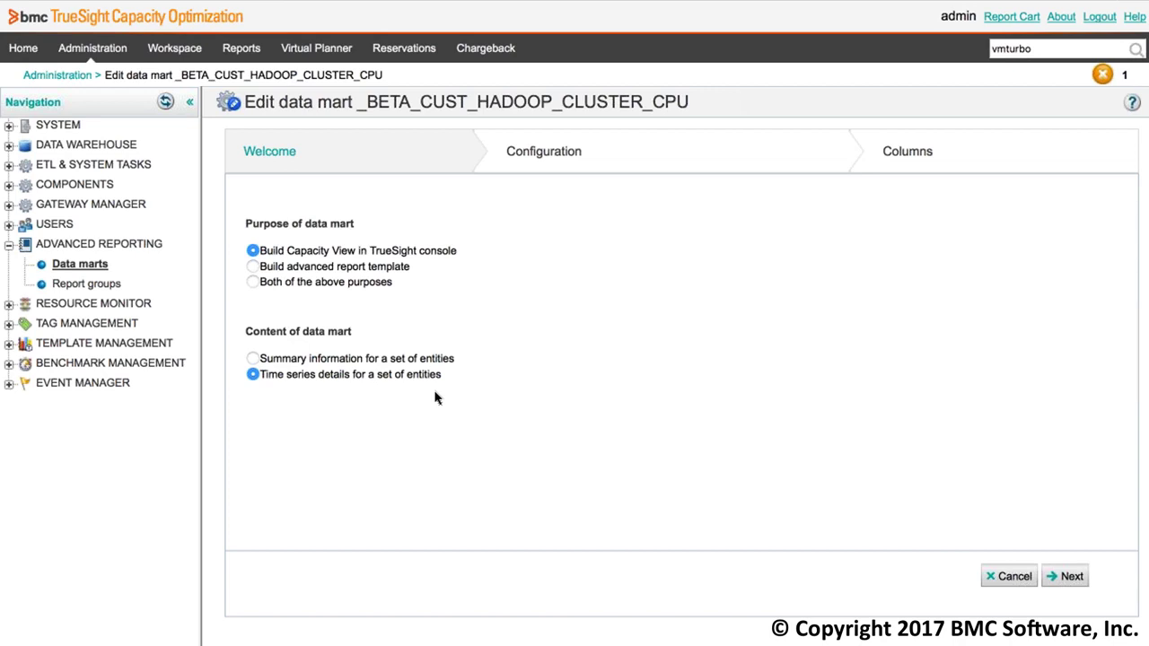
click(1008, 576)
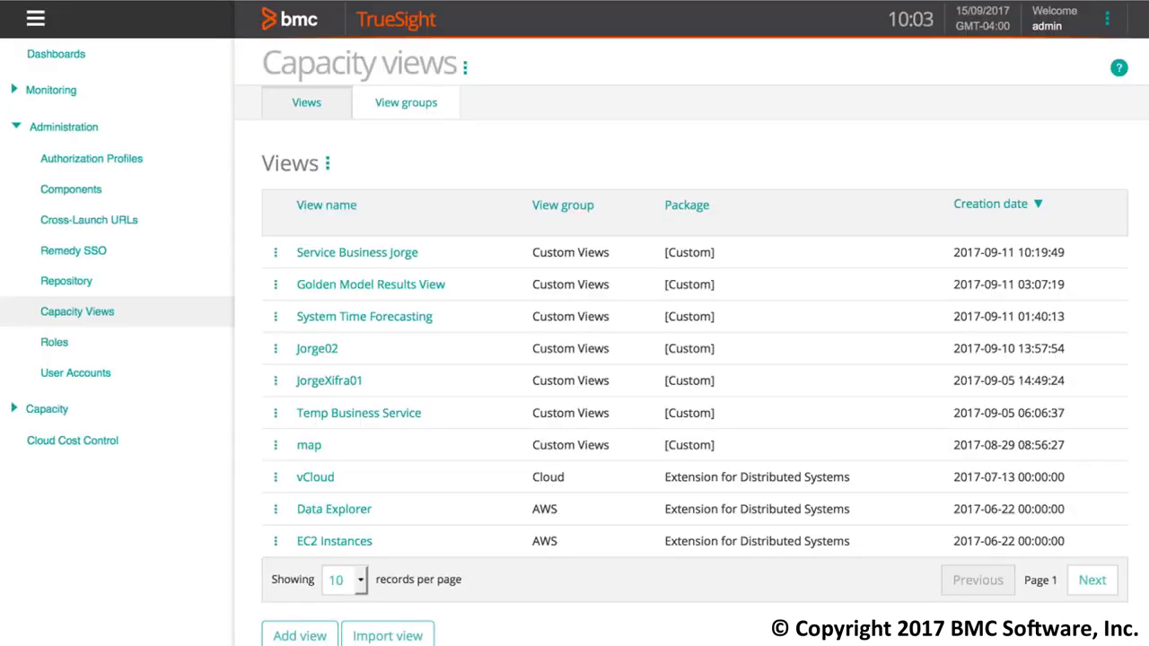
In the TrueSight console, add a capacity view named Hadoop DataMart in the EX3.1 custom view group, with a Data mart explorer first page.
click(294, 639)
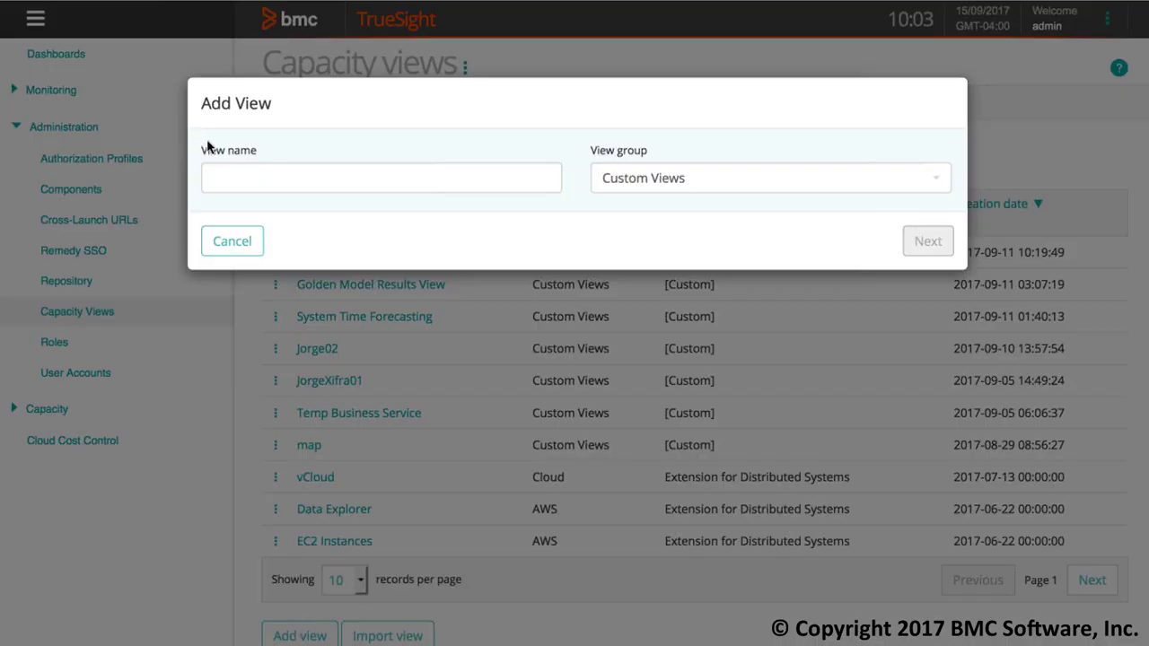
click(233, 181)
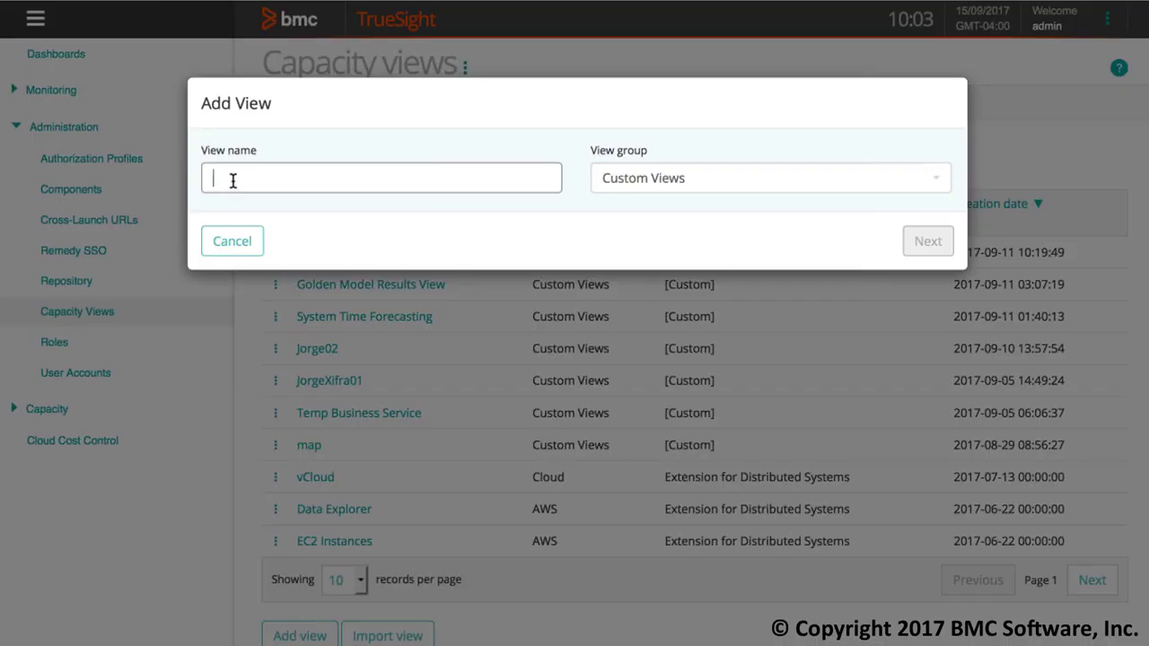
text(Hadoop DataMart)
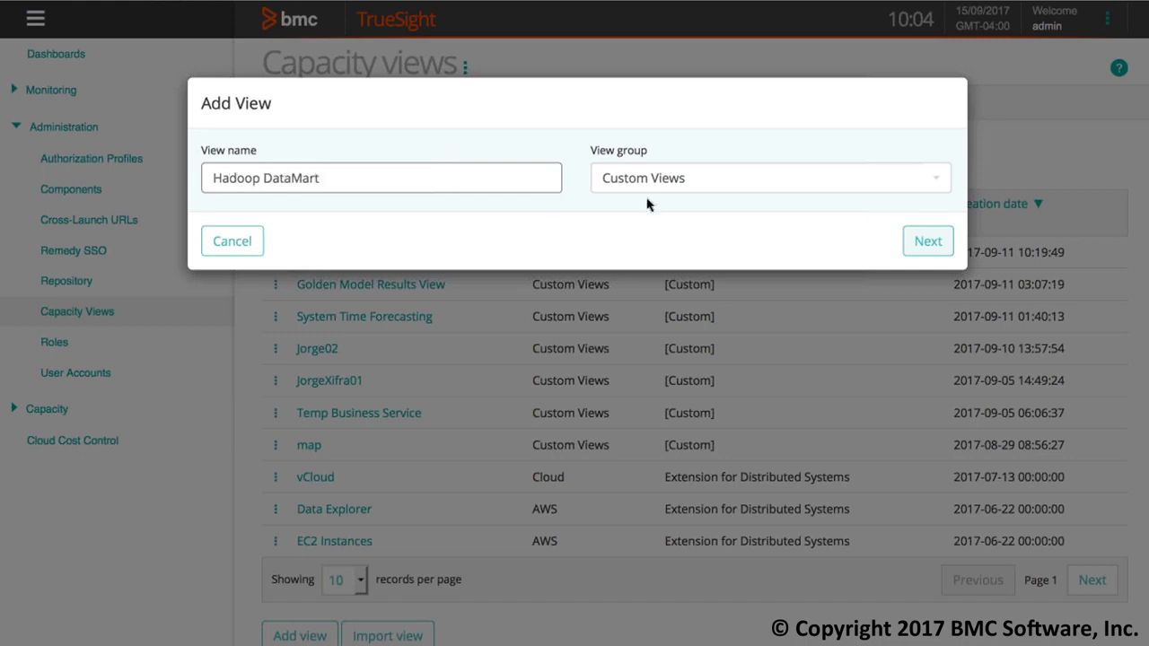
click(938, 178)
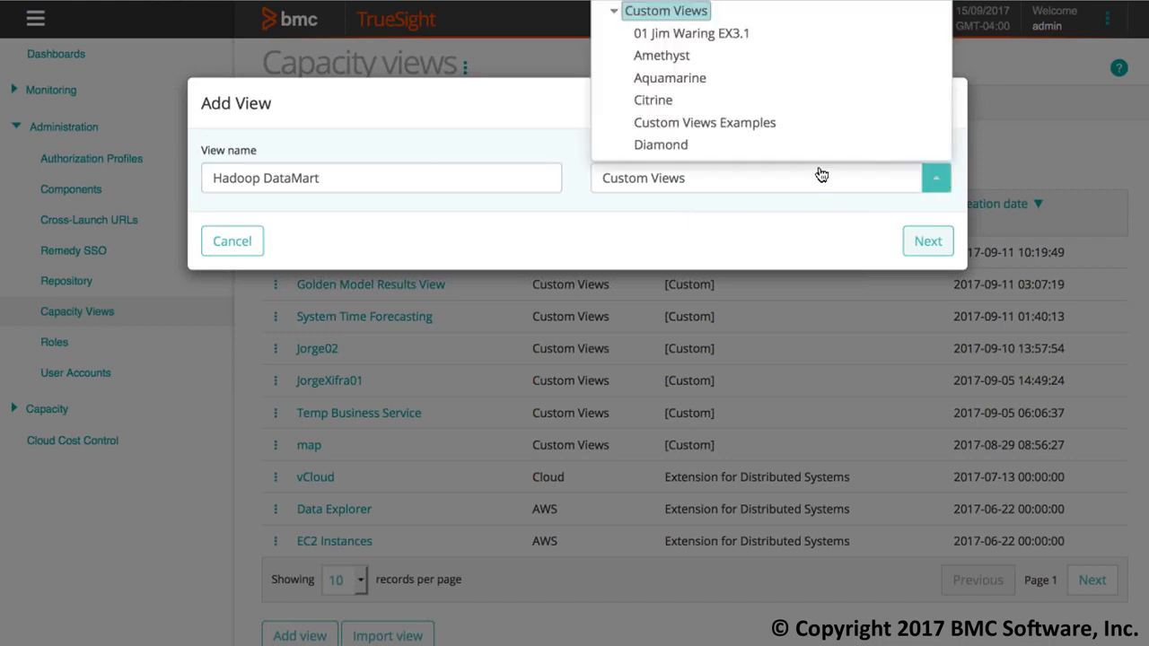
click(744, 34)
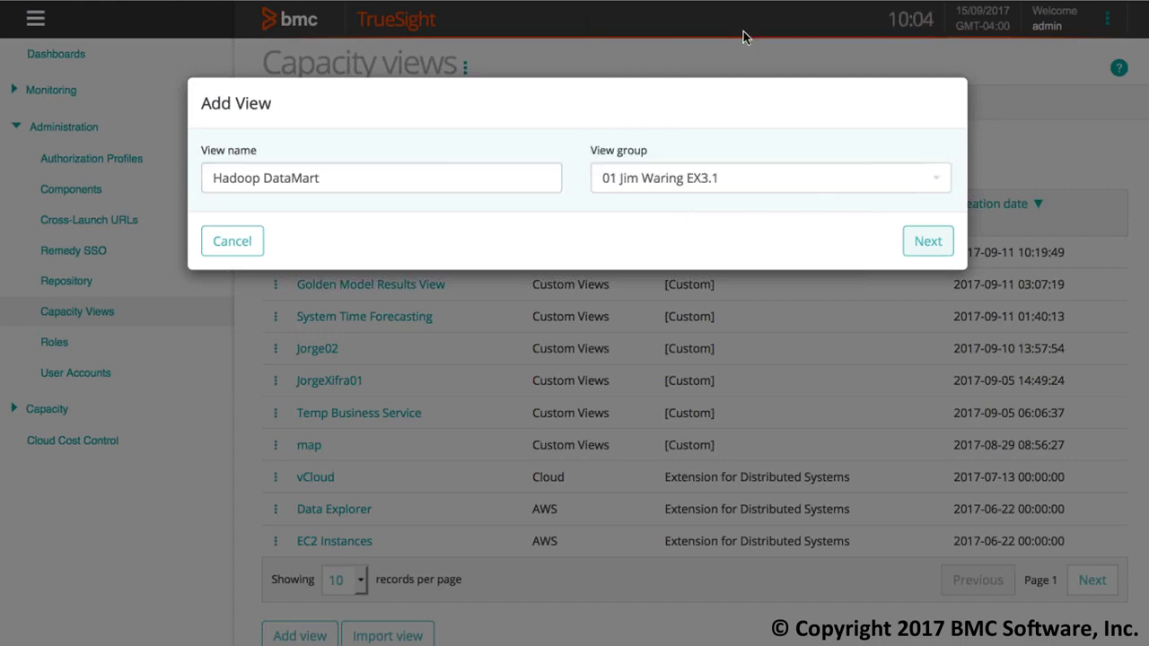
click(939, 246)
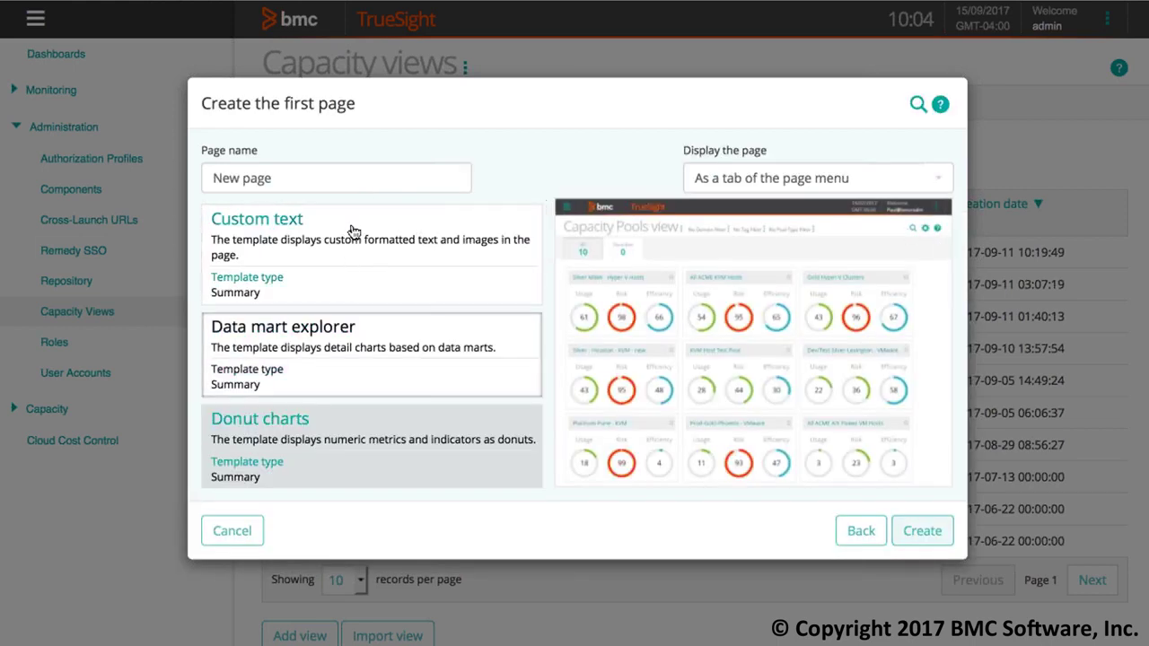
click(297, 342)
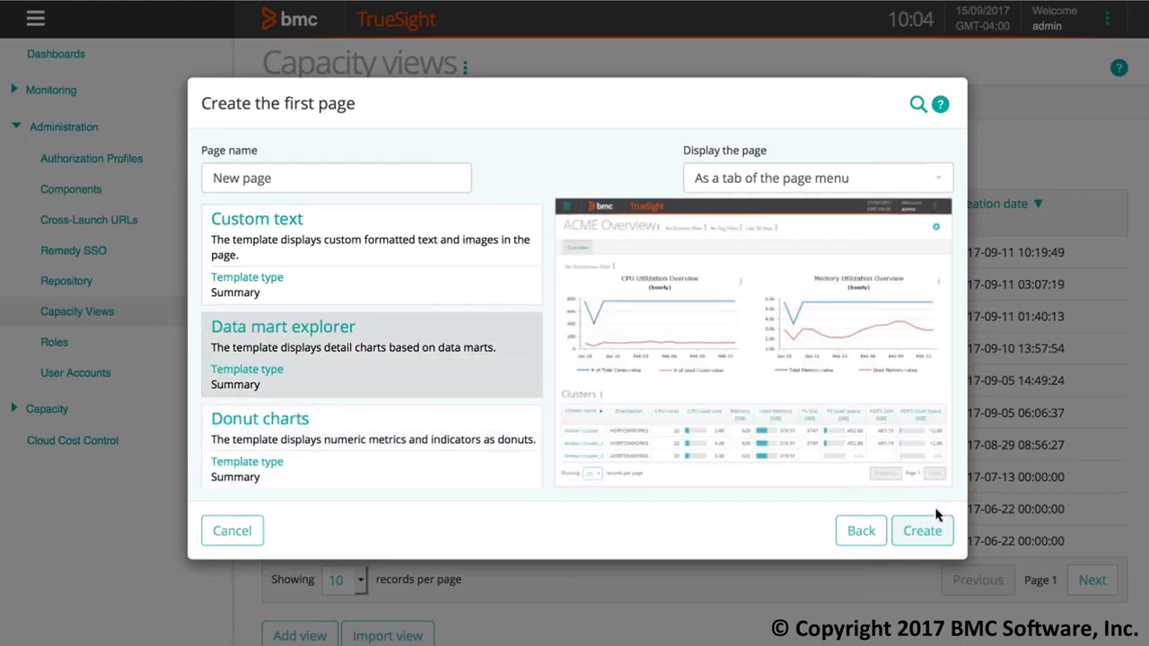
click(934, 531)
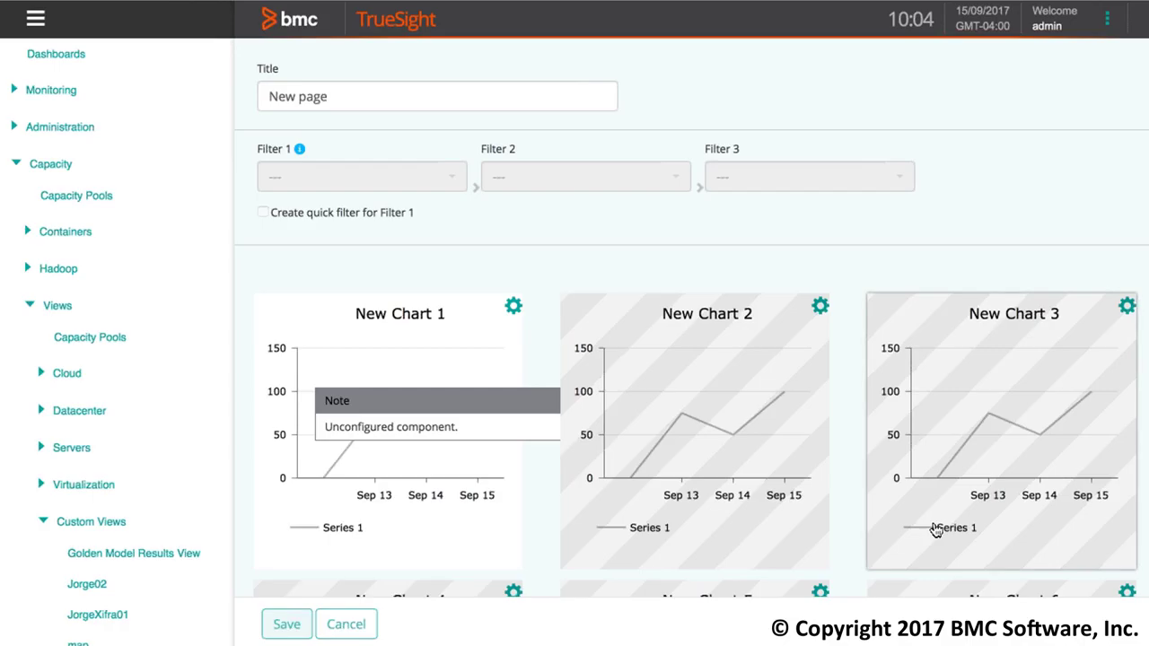
Base the page's table component on the _BETA_CUST_HADOOP_CLUSTER data mart and title it Summary.
scroll(934, 531, down, 5)
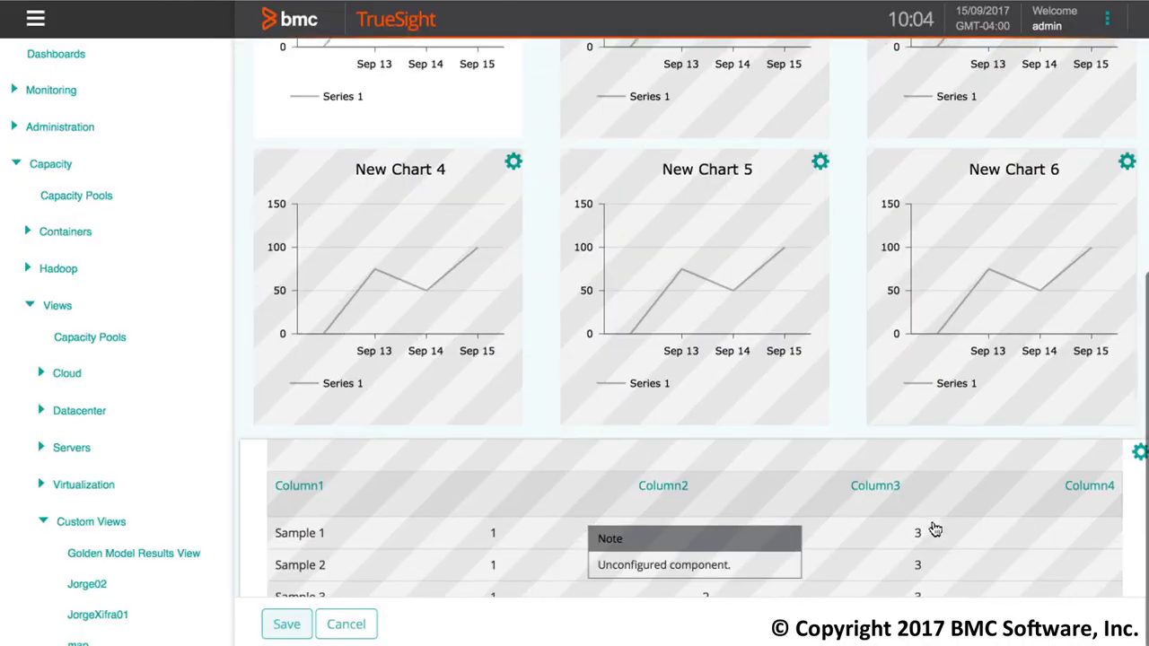
click(1139, 453)
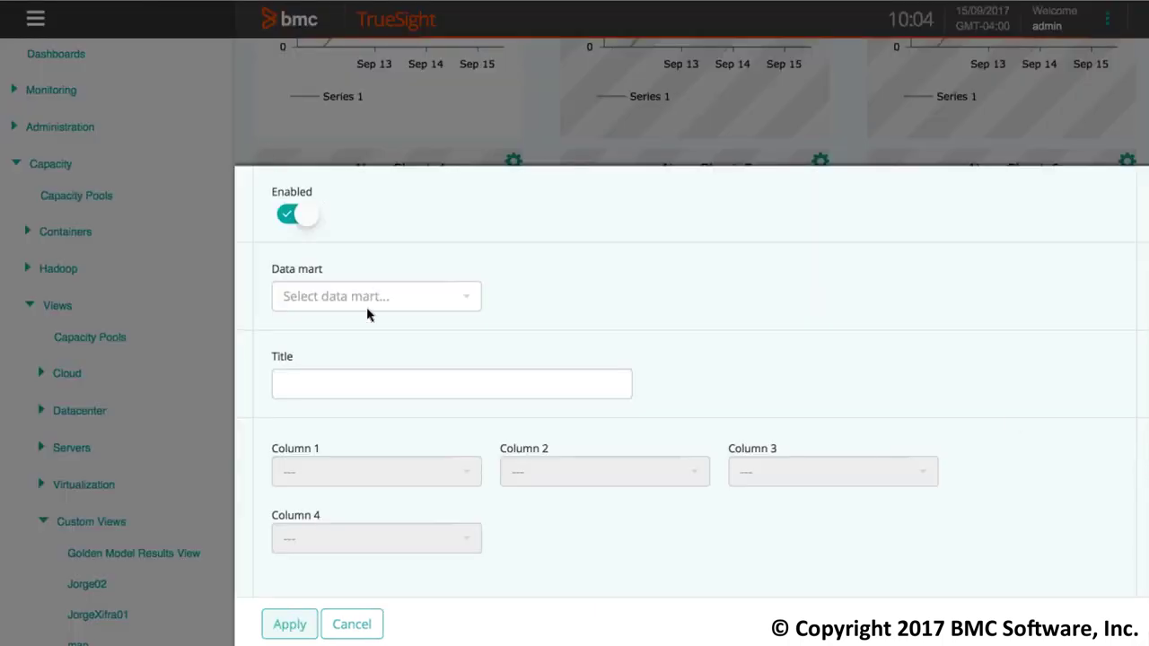
click(467, 302)
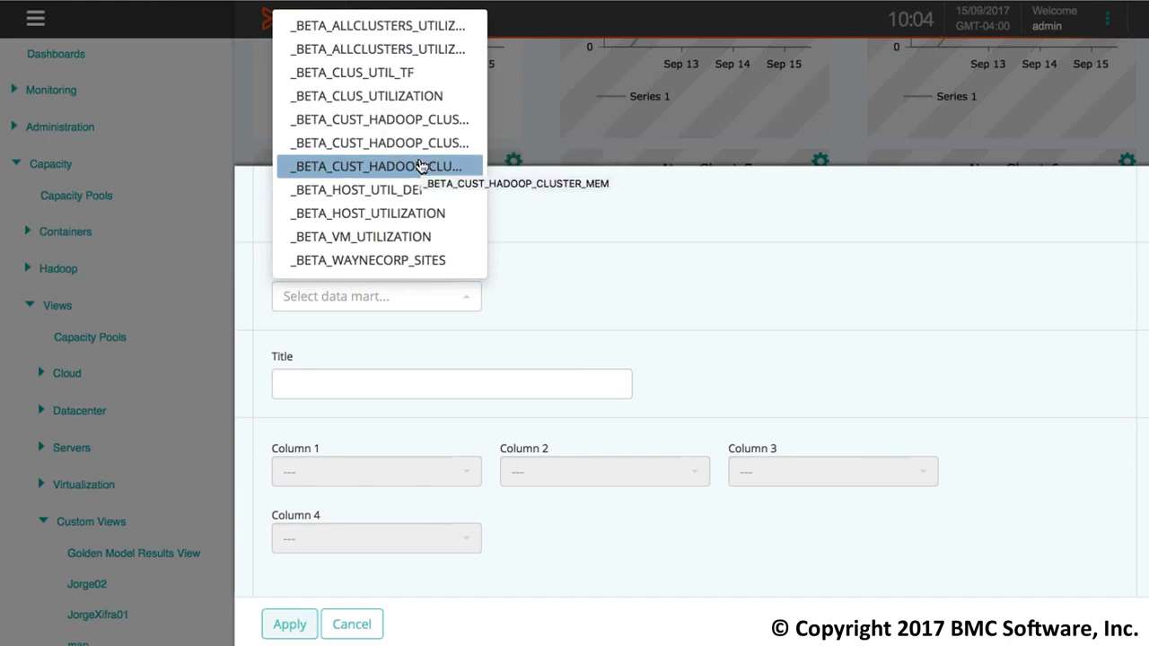
click(430, 121)
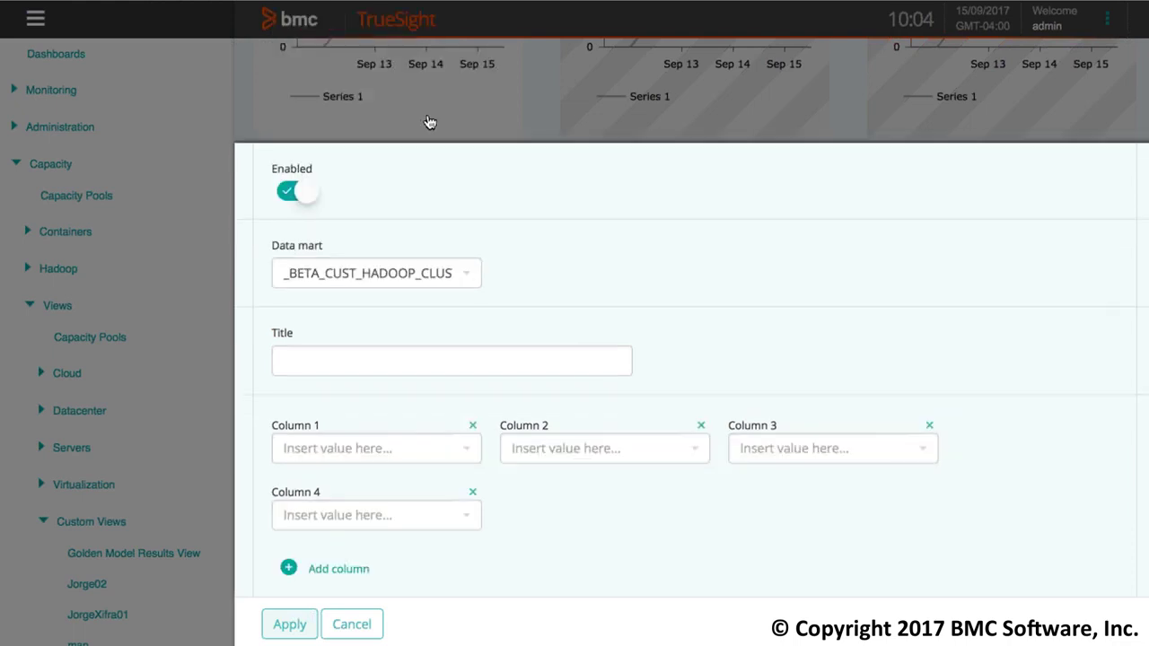
click(301, 357)
text(Summary)
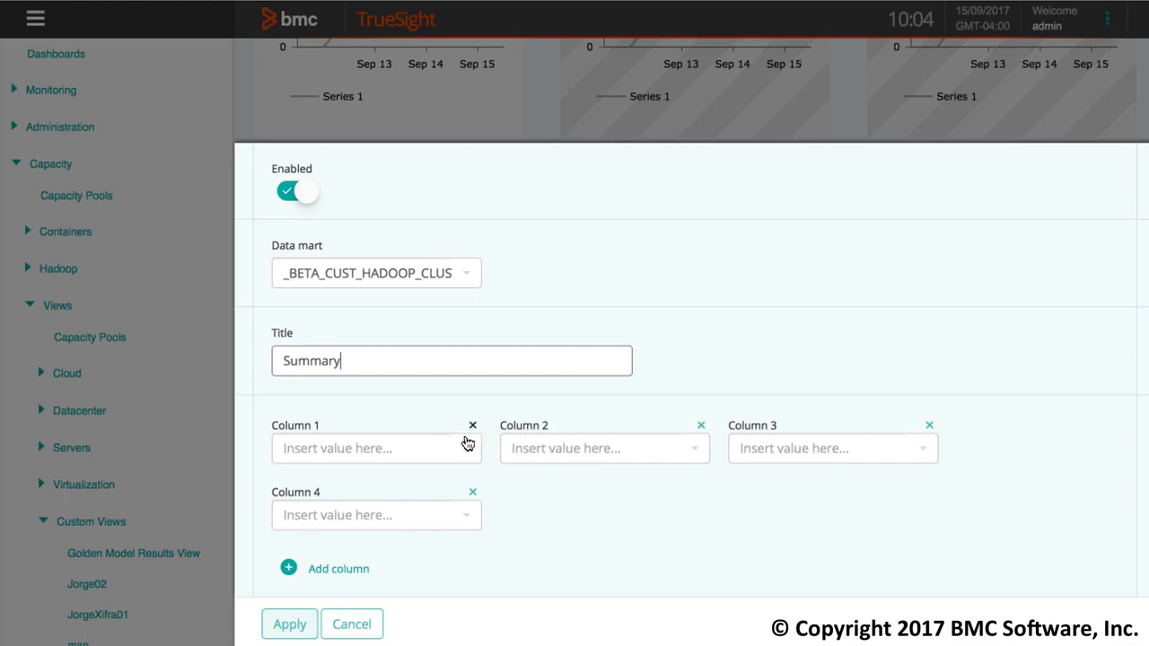
Assign Name, CPU Used Avg, Mem Used Avg and Total Fs Used Avg to the table's columns 1 to 4.
click(467, 449)
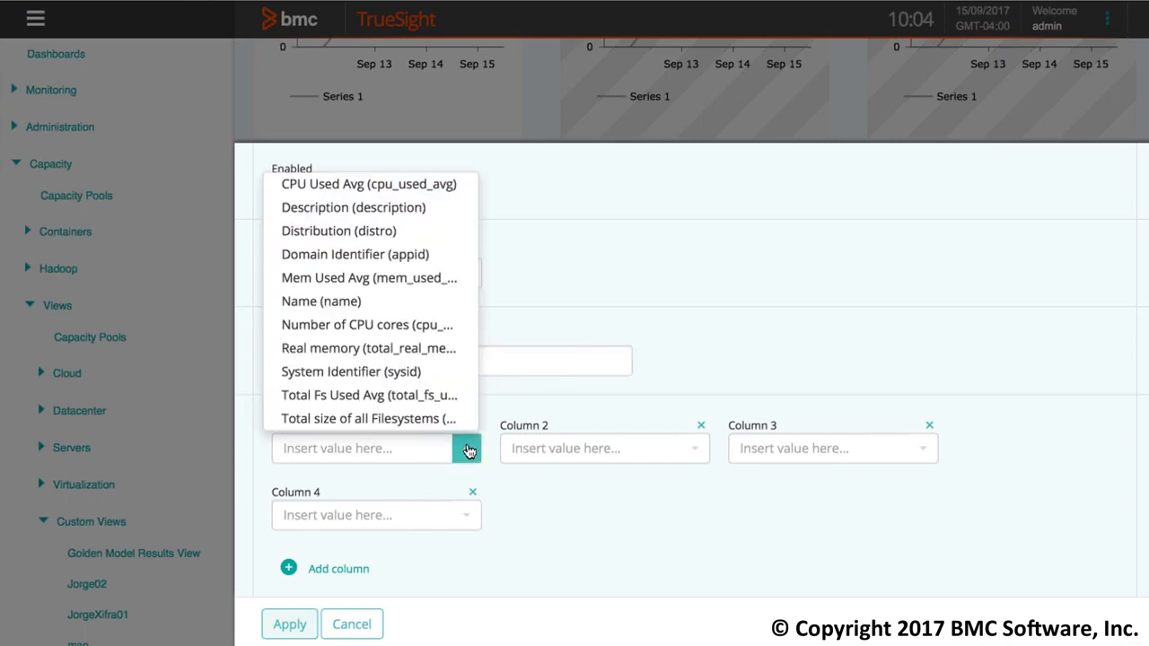
click(404, 301)
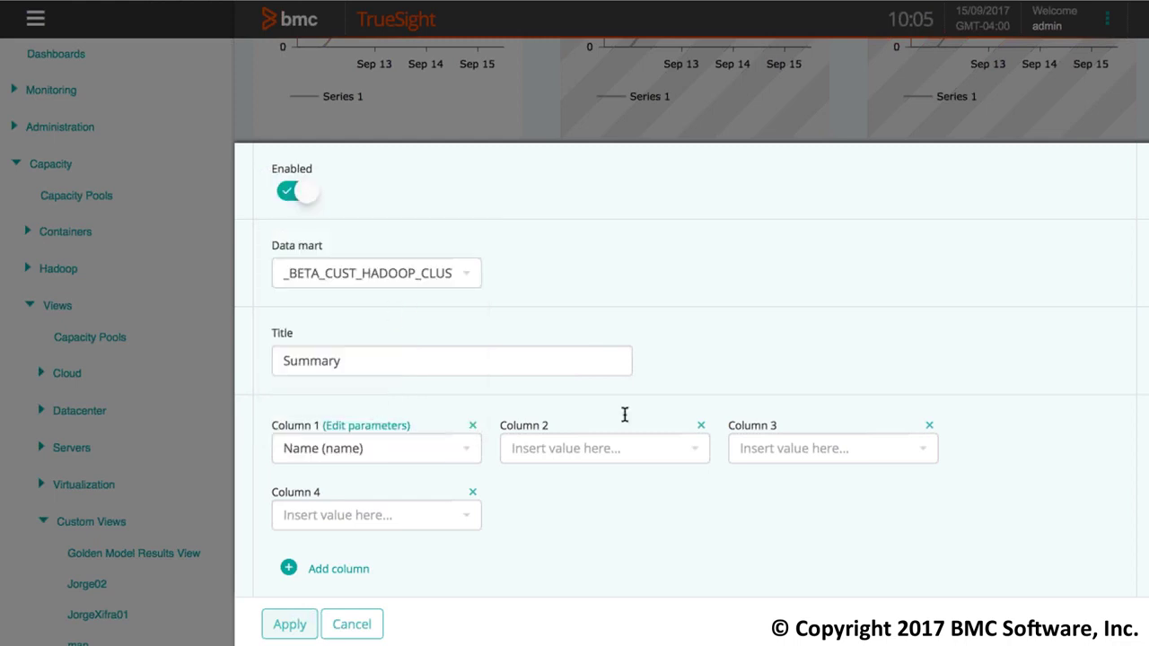
click(697, 451)
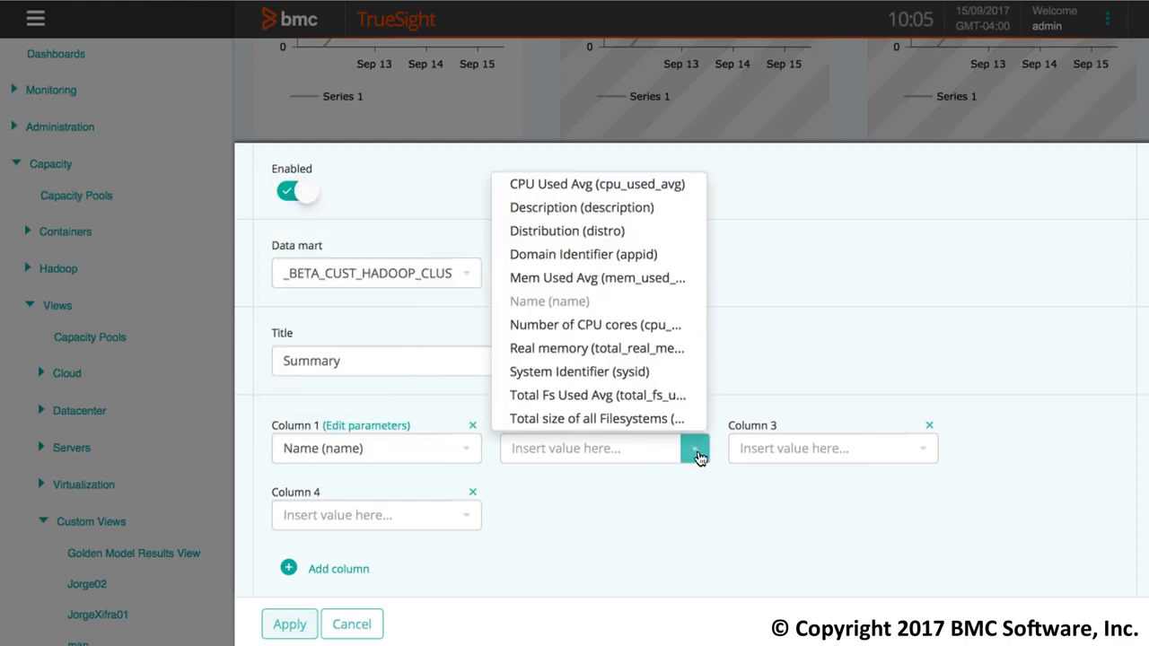
click(604, 184)
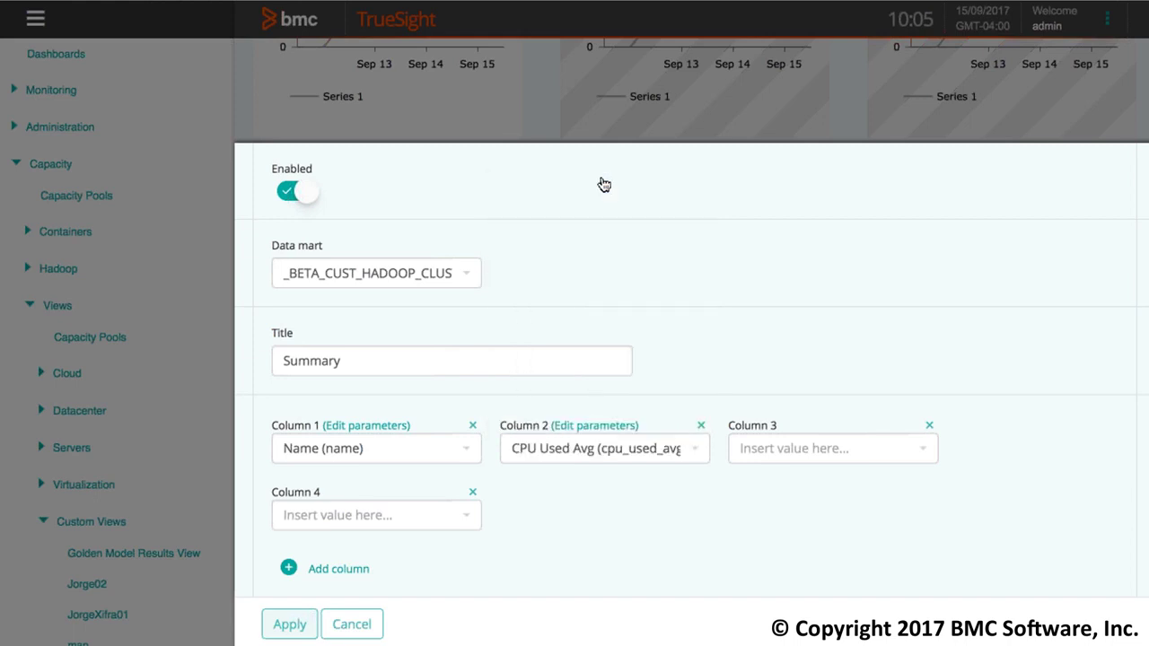
click(922, 452)
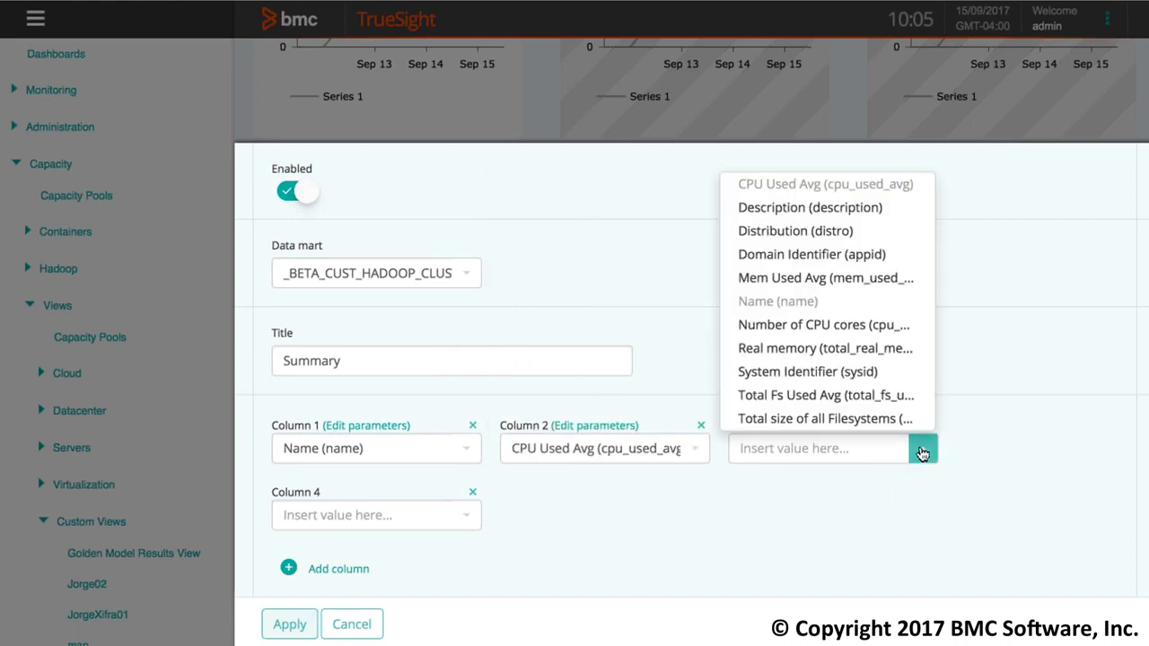
click(855, 280)
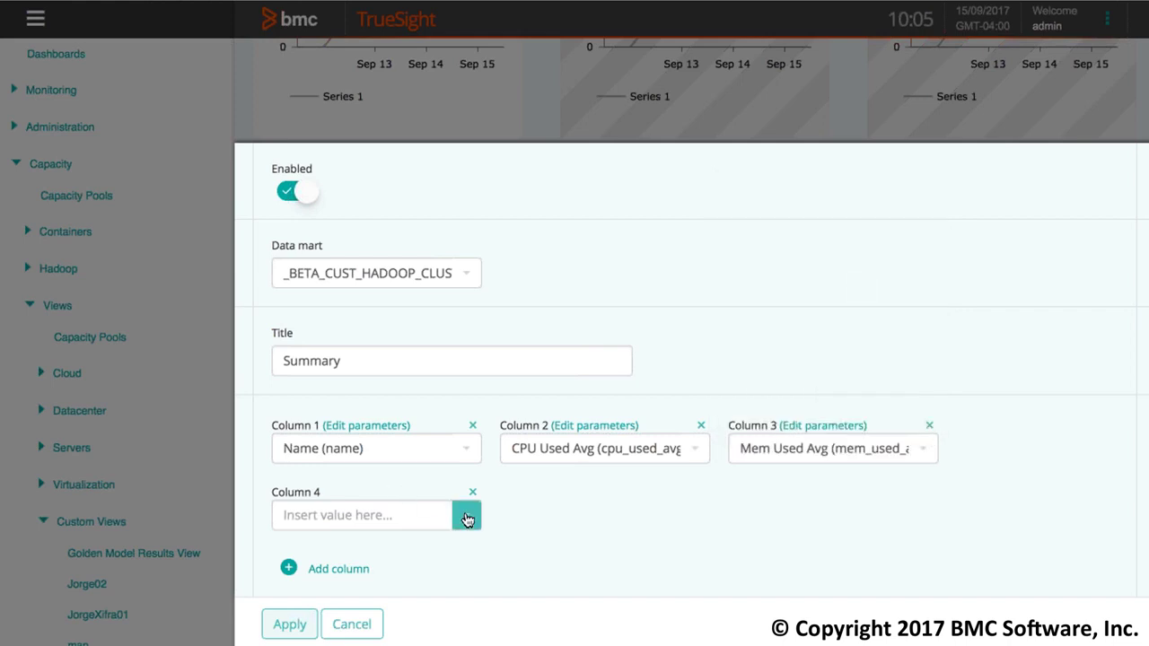
click(466, 519)
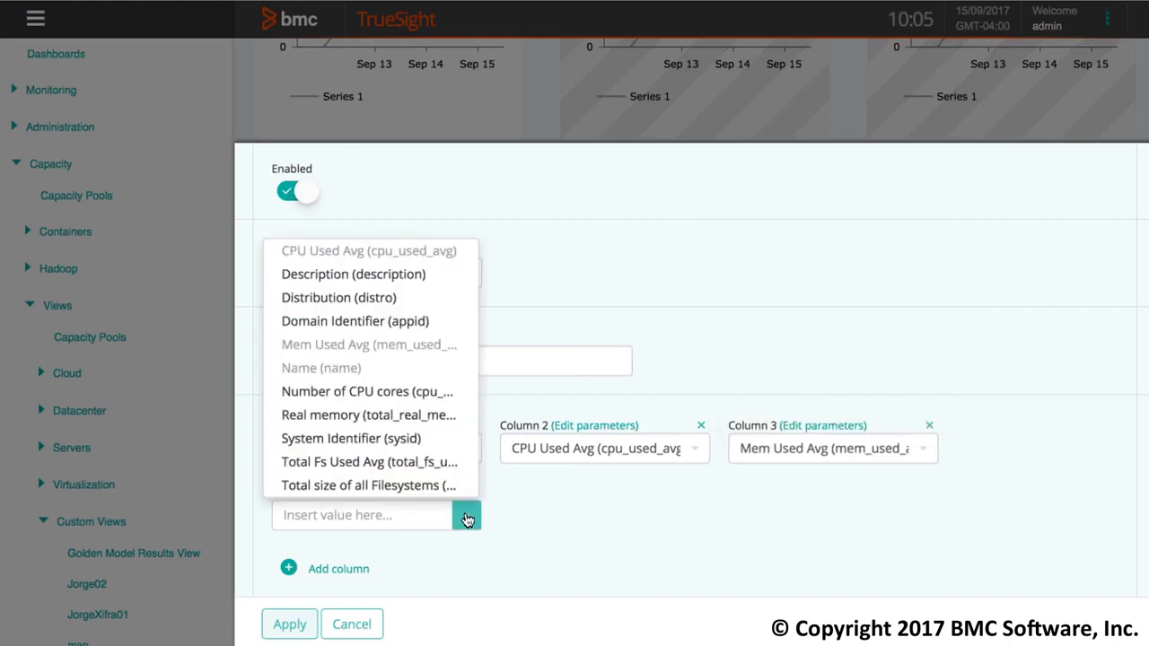
click(400, 462)
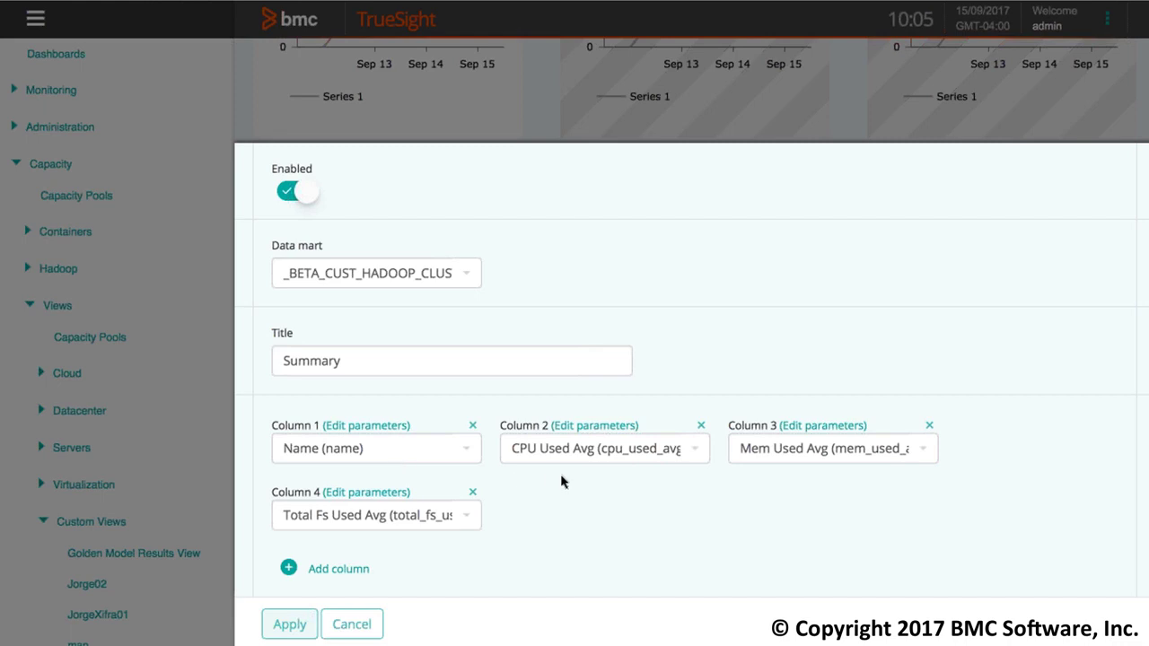
Show the Mem Used Avg column as a bar with Real memory as its maximum, measured in GB with integer values.
click(828, 427)
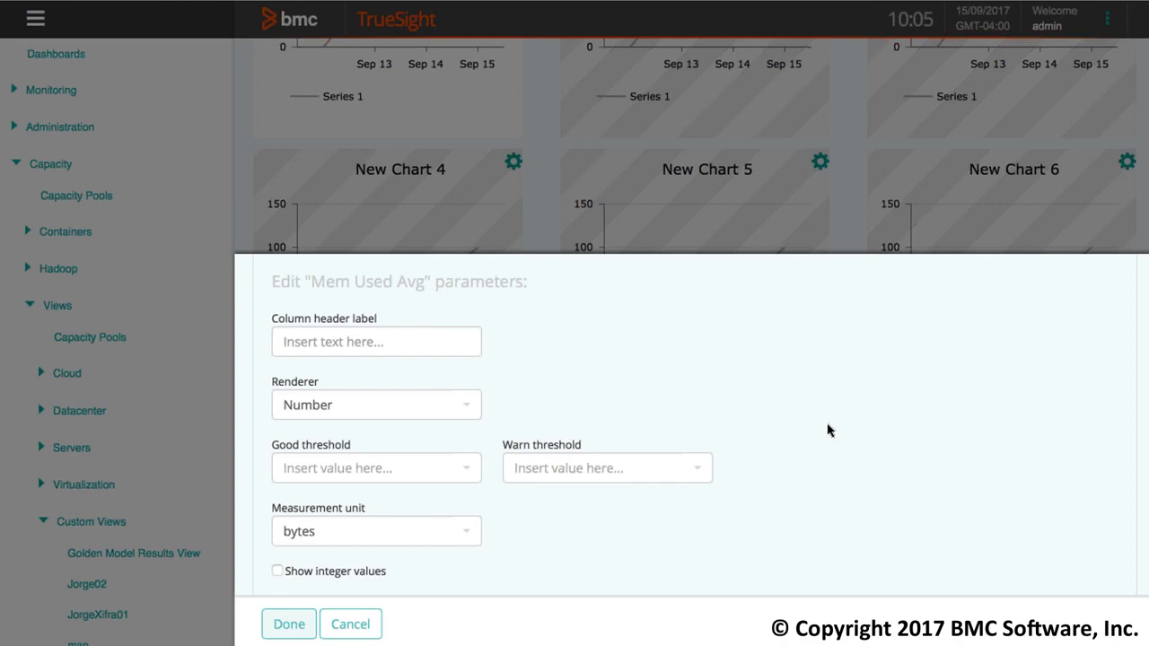
click(467, 406)
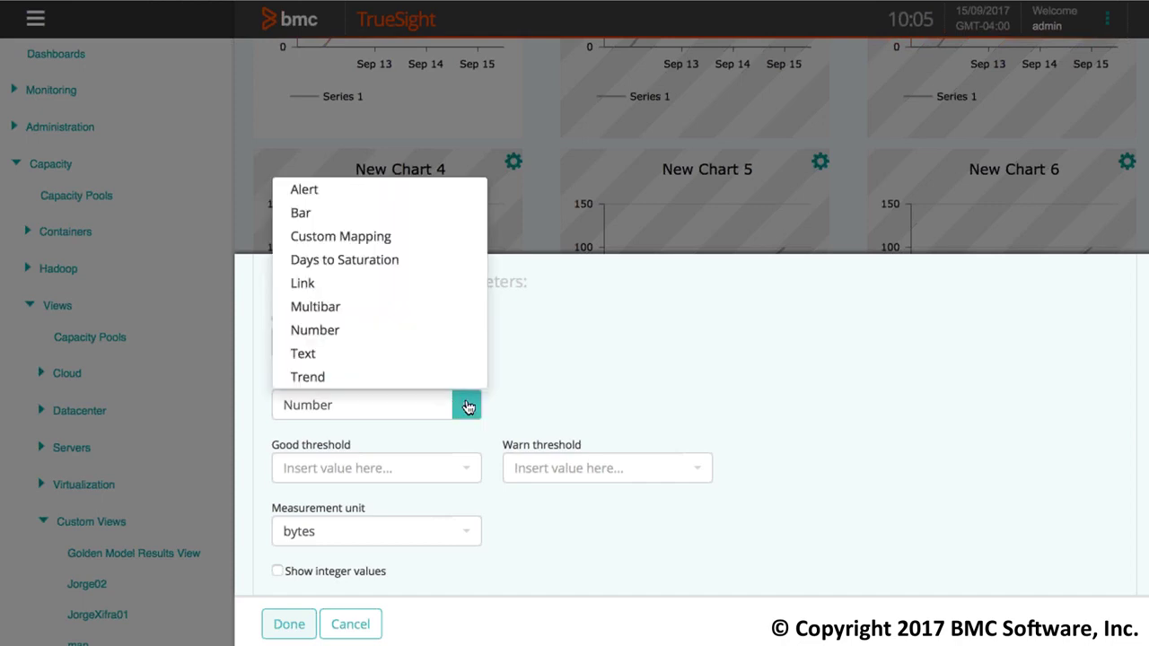
click(342, 219)
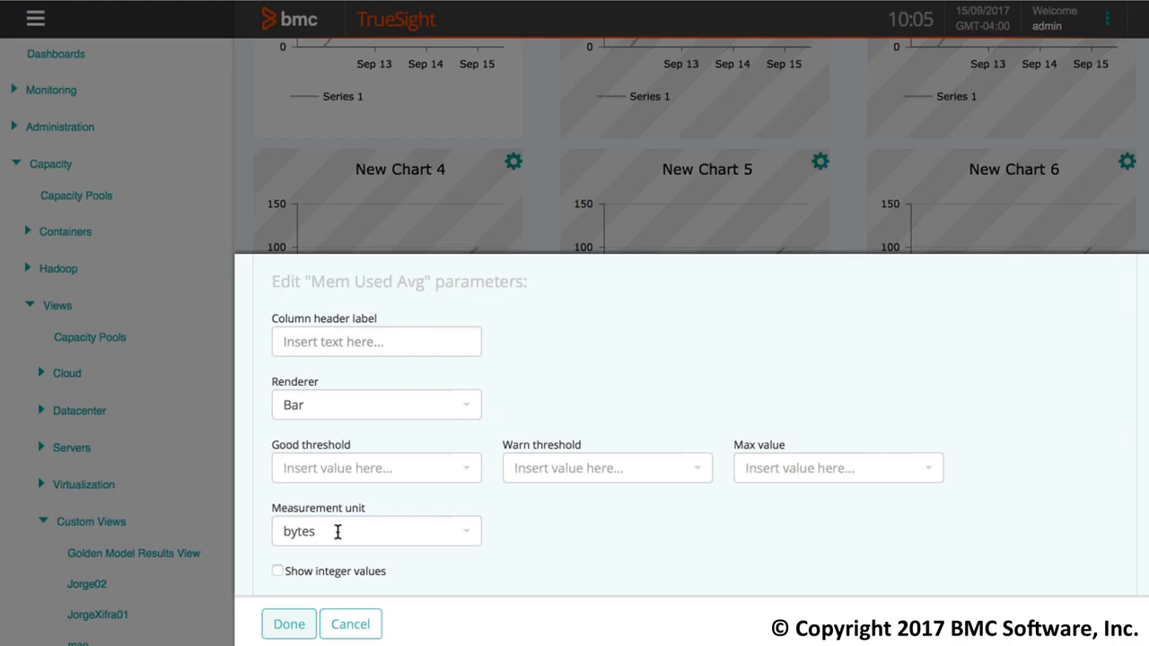
click(929, 478)
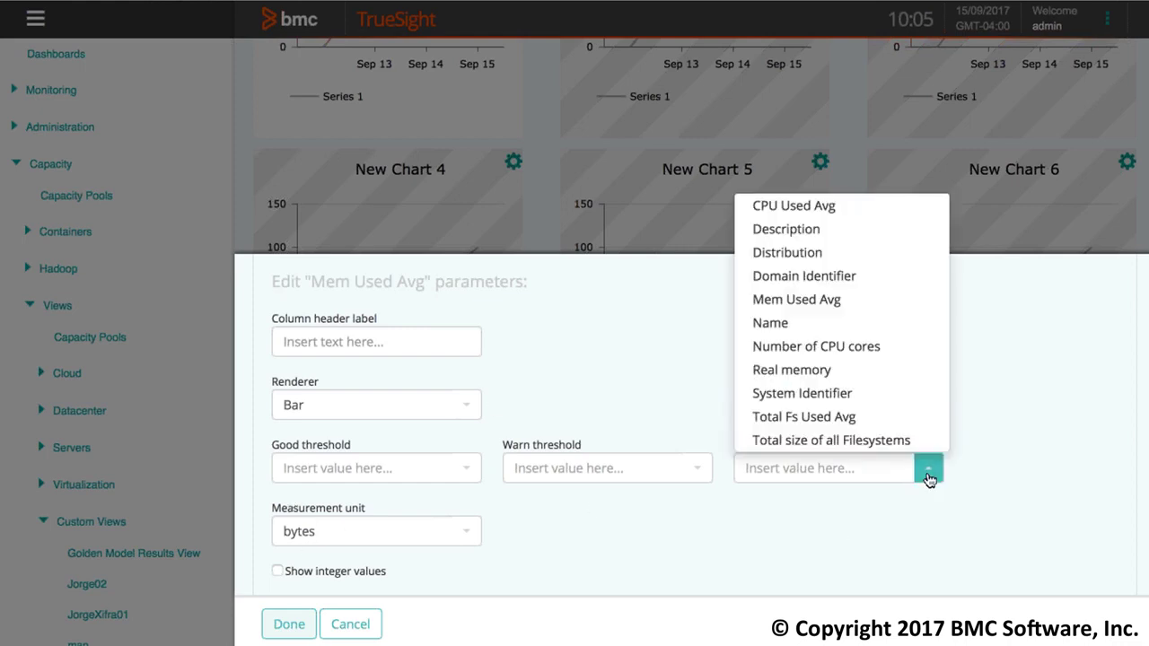
click(845, 378)
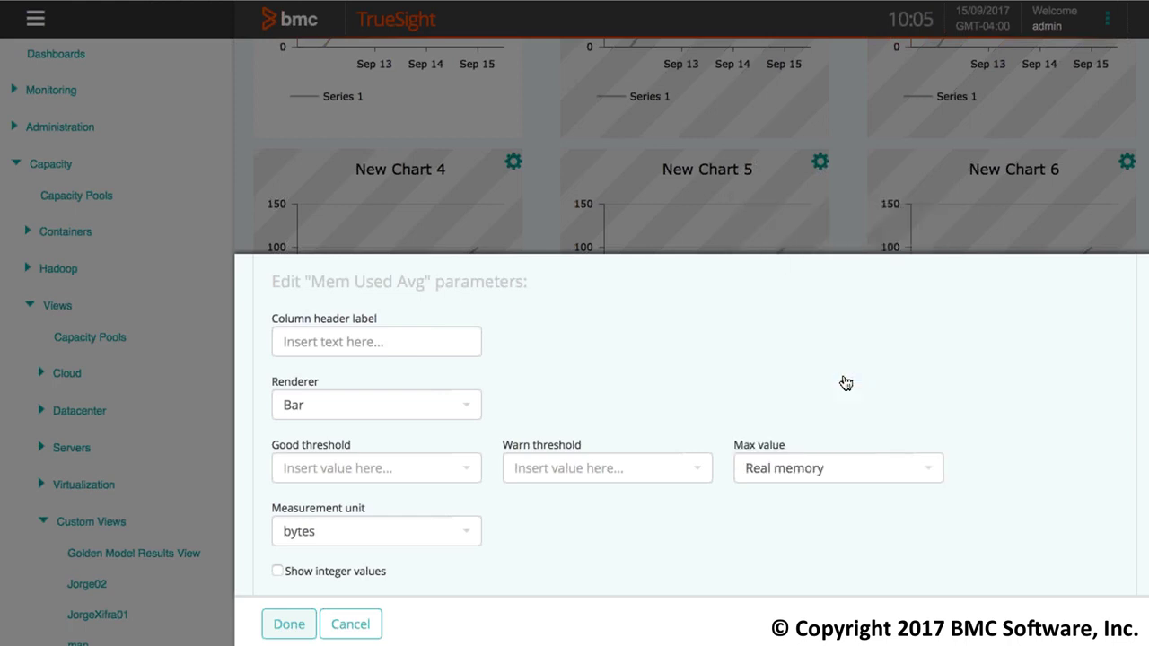
click(468, 536)
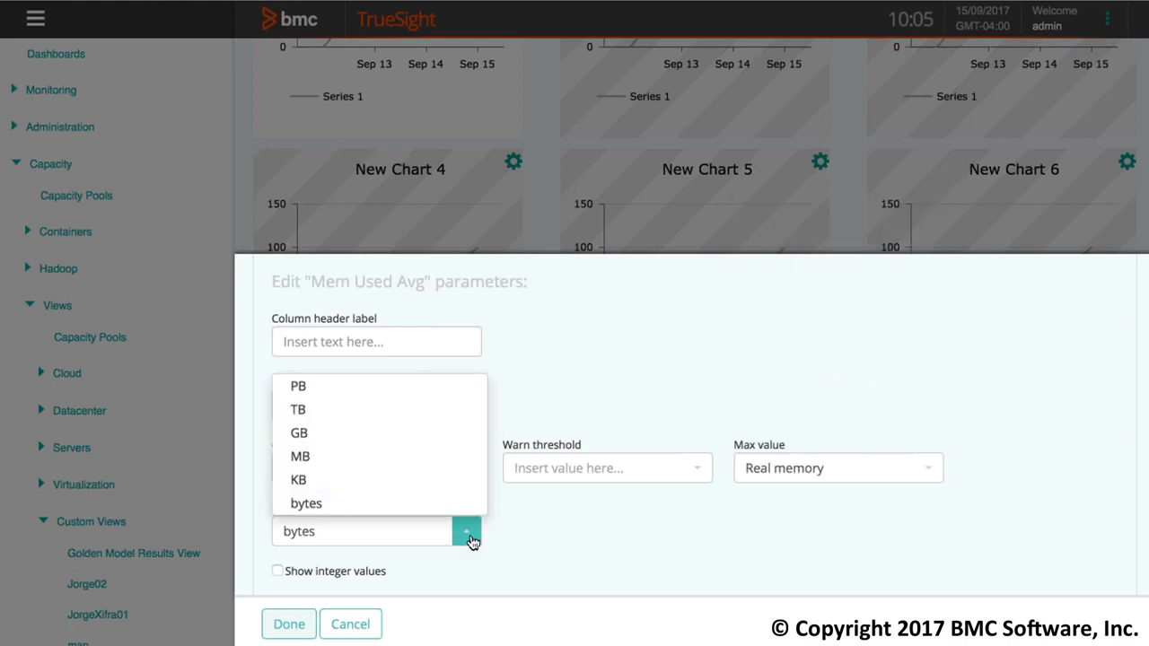
click(379, 433)
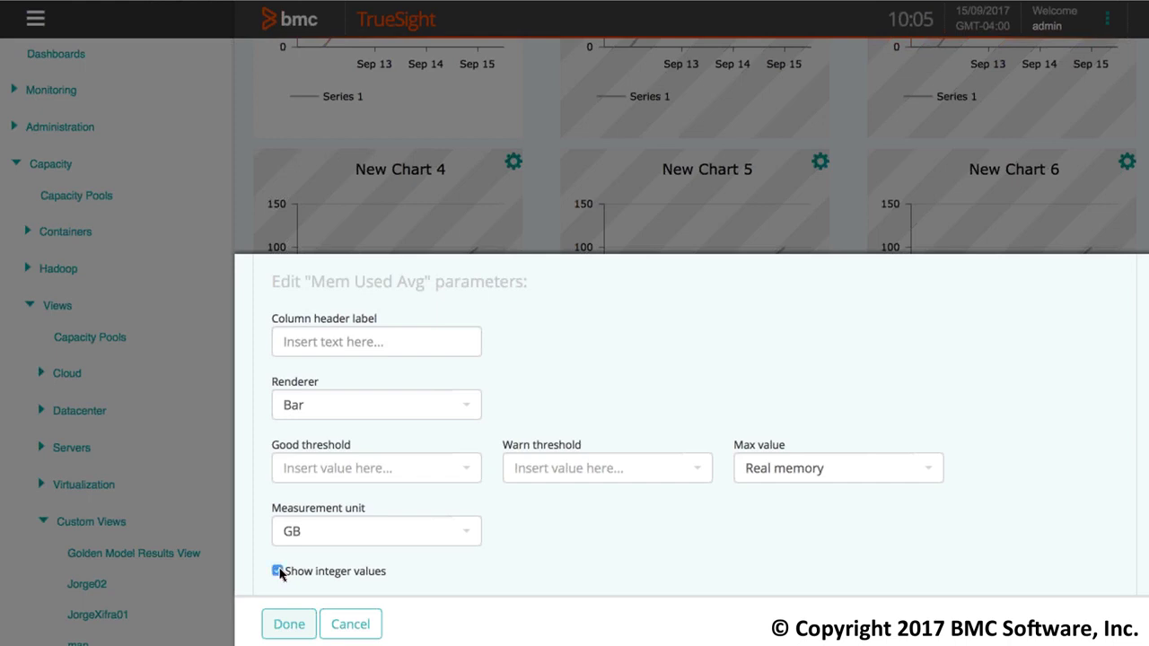
click(287, 625)
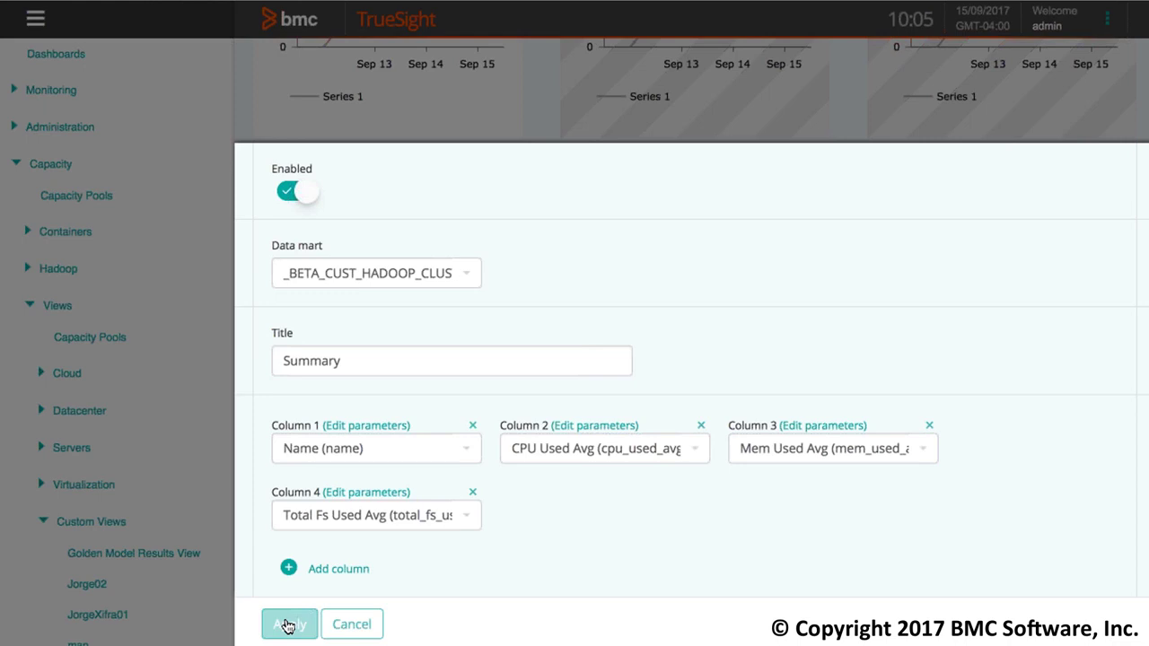
Show Total Fs Used Avg as a bar in integer TB with Total size of all Filesystems as maximum, and apply the Summary table configuration.
click(366, 492)
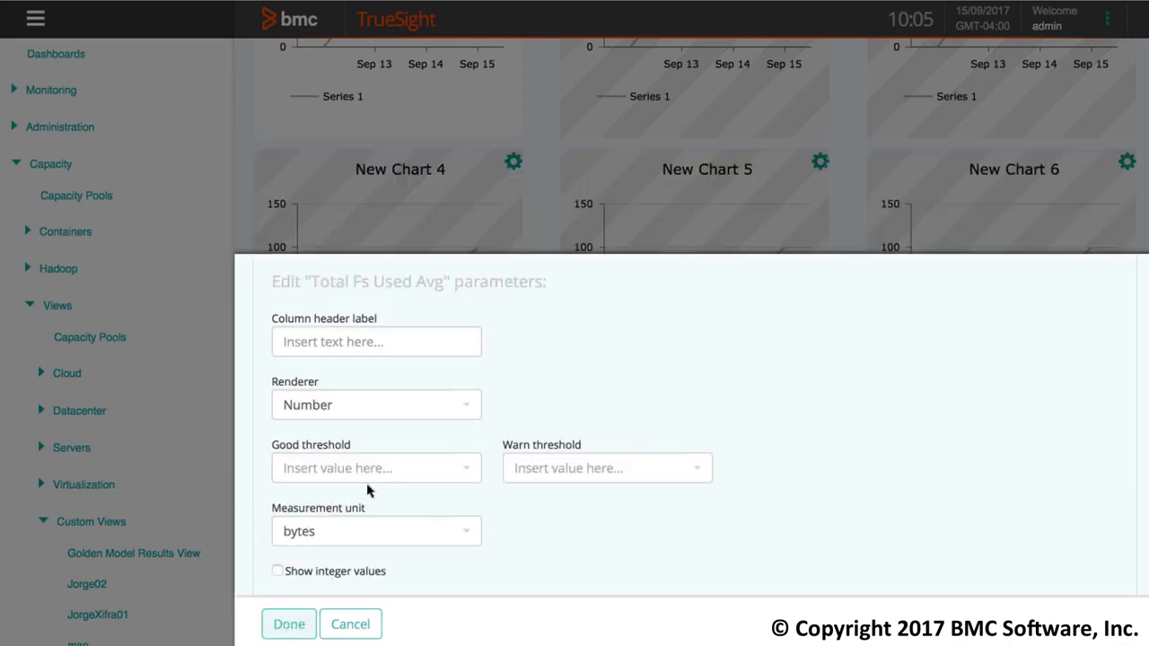
click(467, 406)
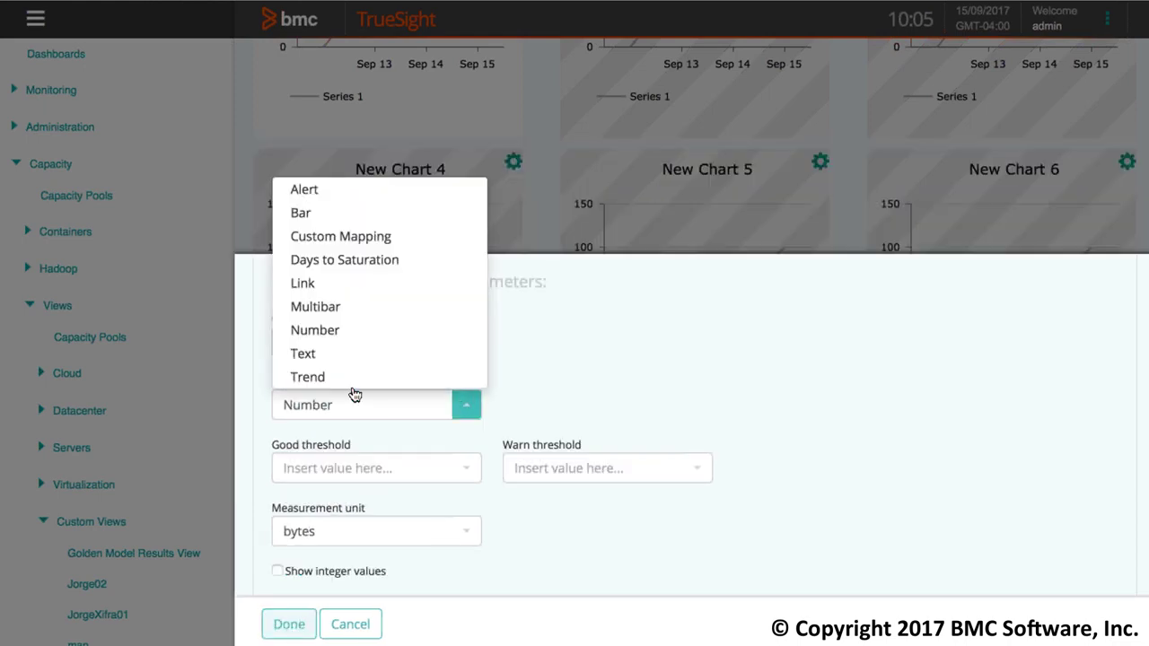
click(341, 221)
click(858, 465)
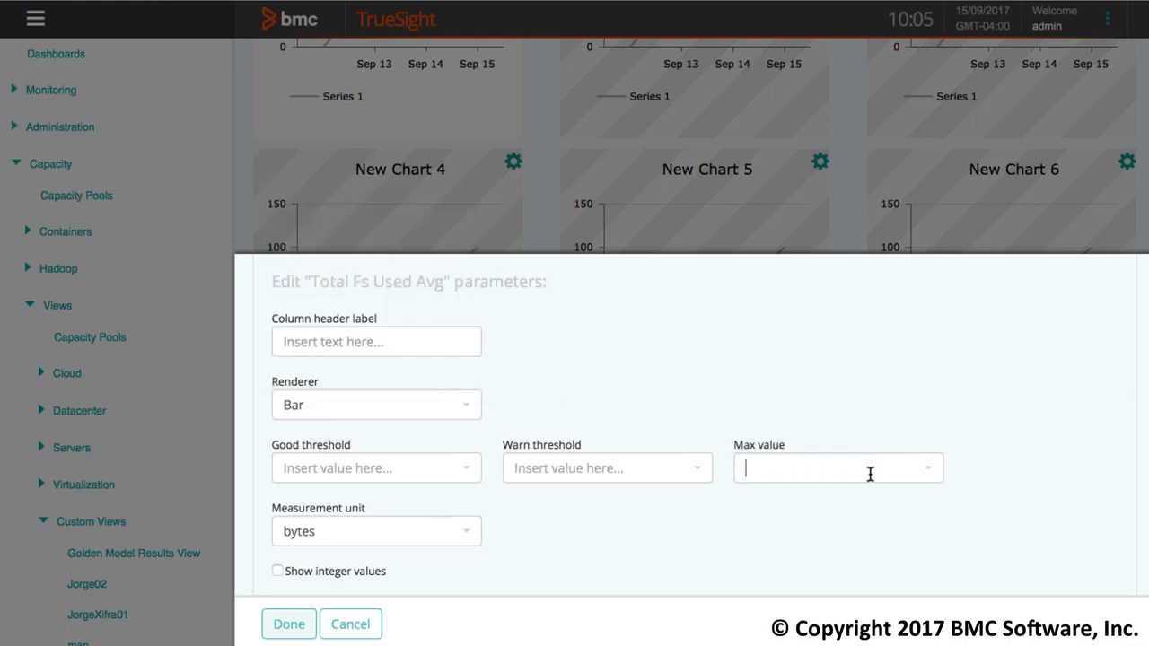
click(930, 471)
click(903, 442)
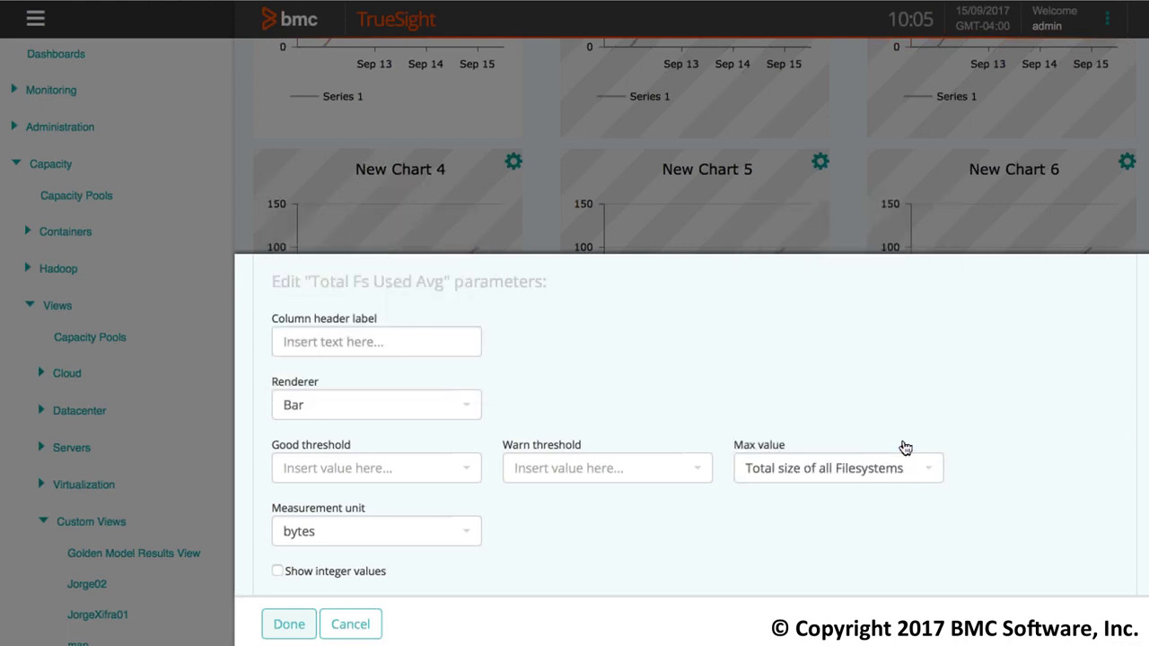
click(473, 540)
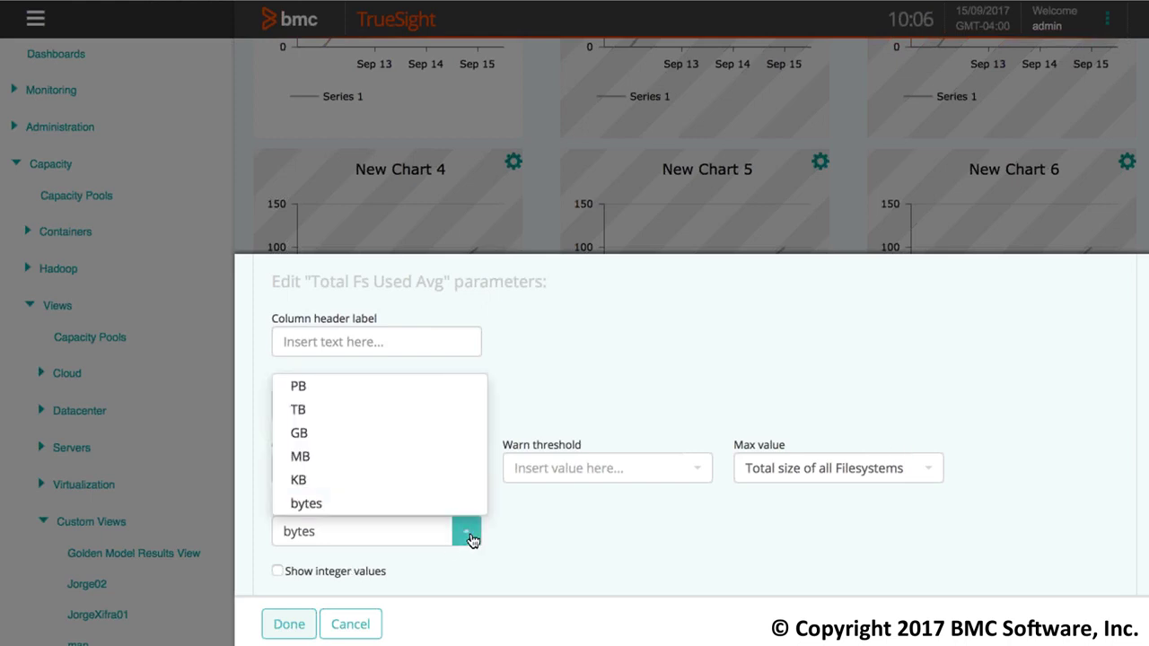
click(354, 409)
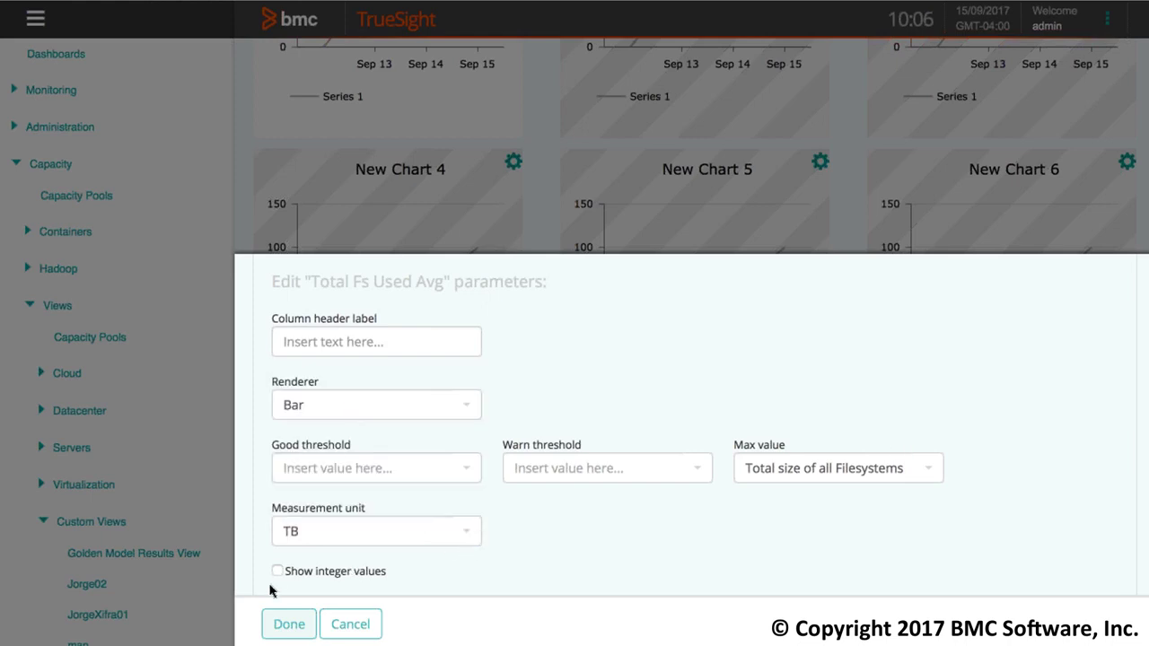
click(287, 626)
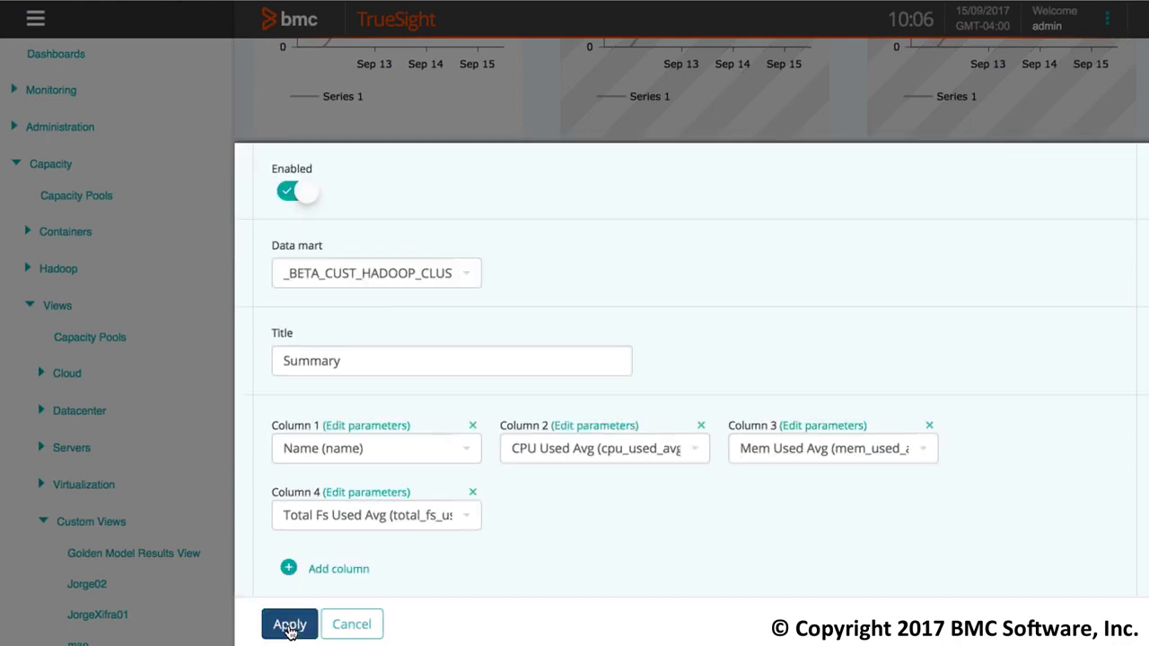
click(289, 626)
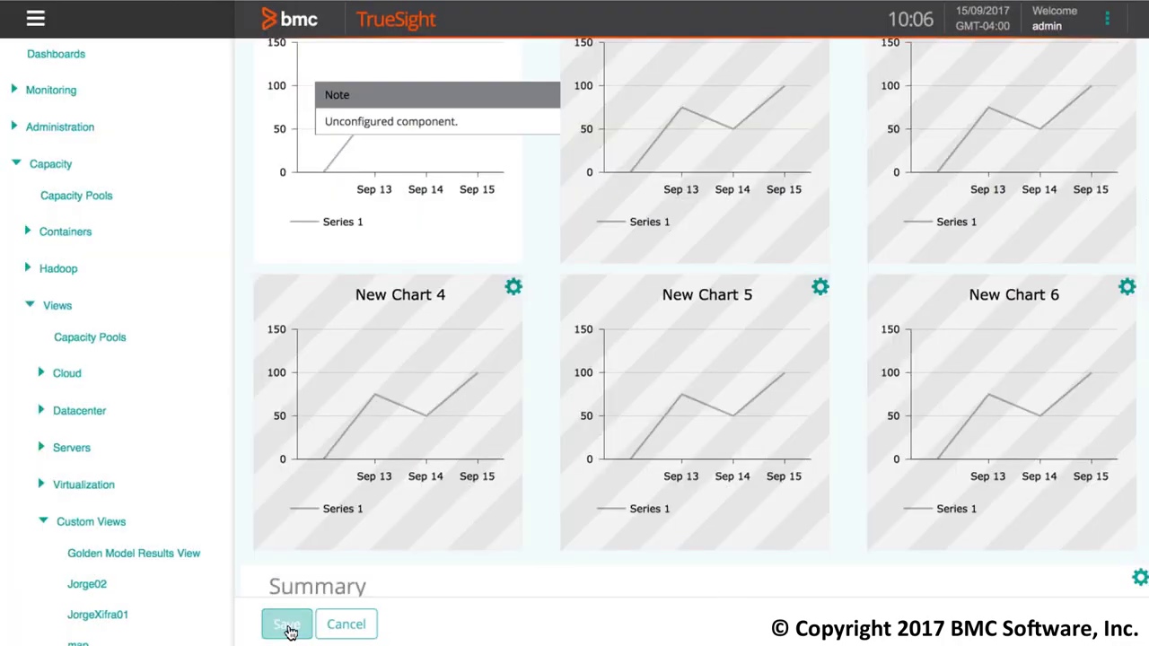
scroll(552, 459, down, 3)
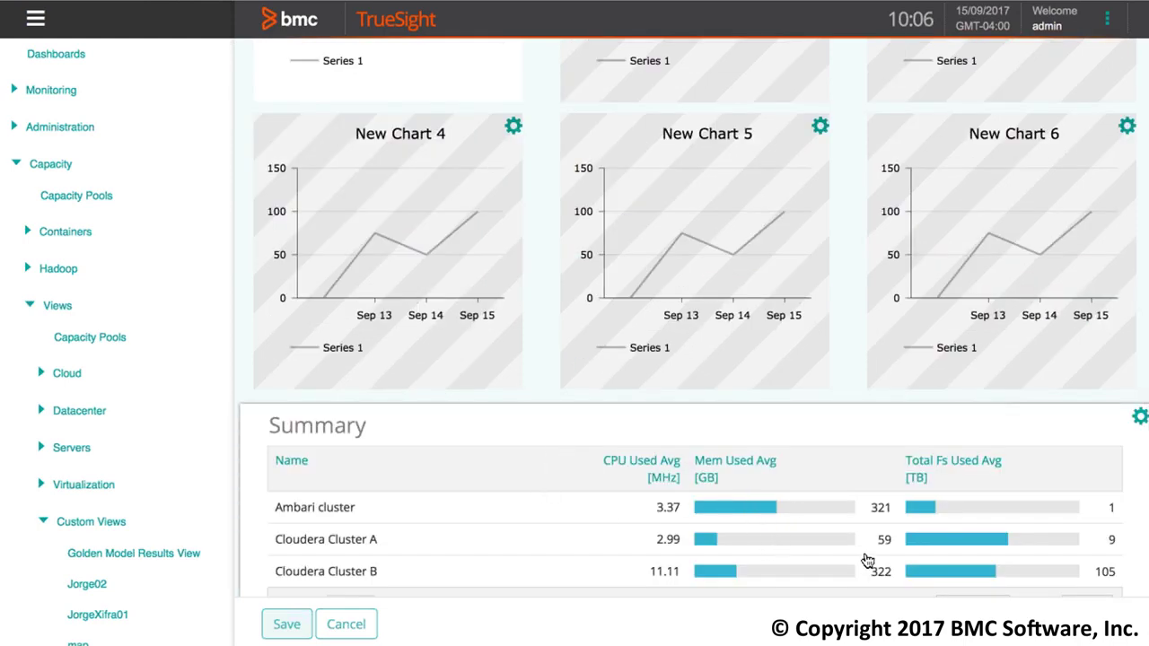
Set the page's Filter 1 to Distribution and create a quick filter for it.
scroll(828, 494, up, 5)
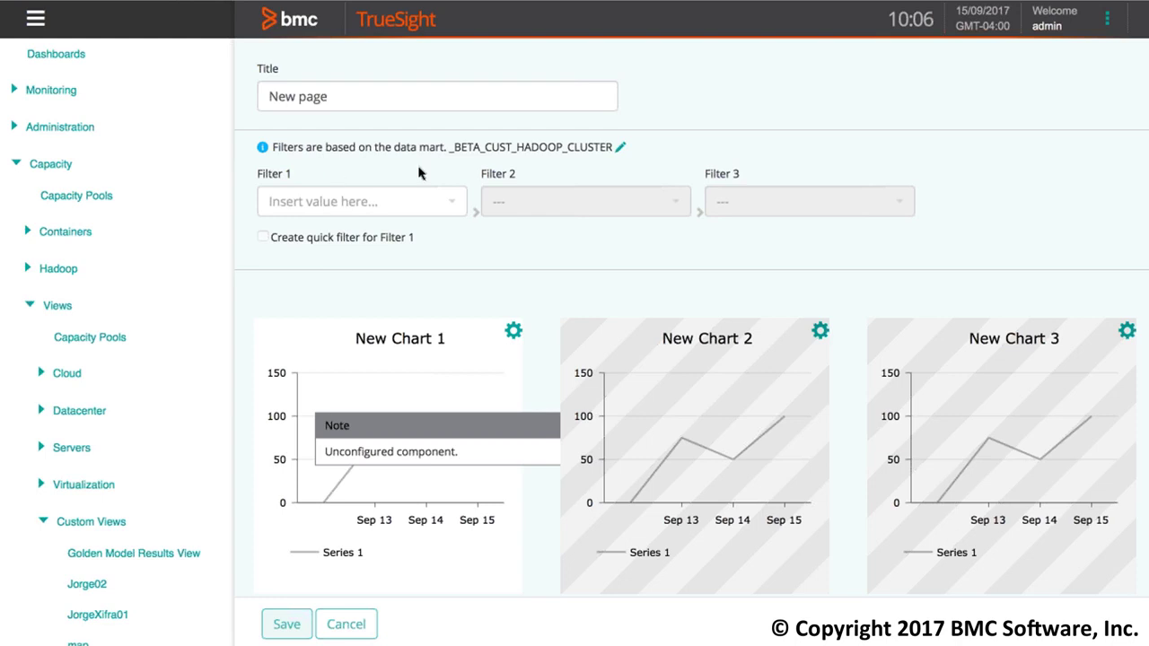
click(456, 207)
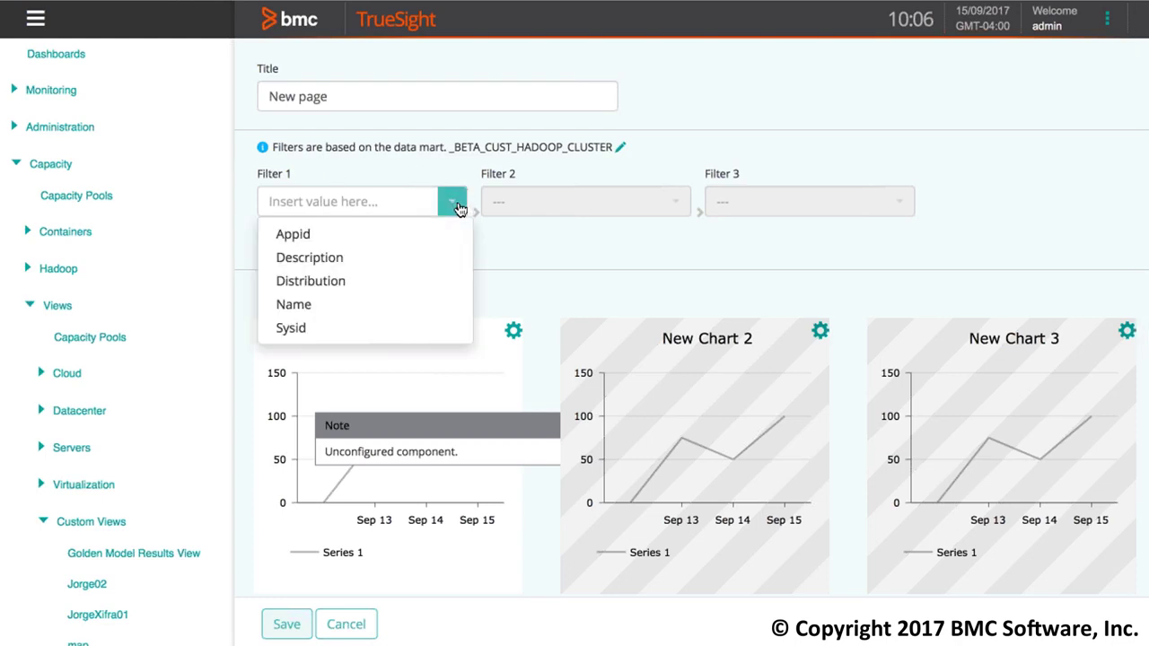
click(351, 283)
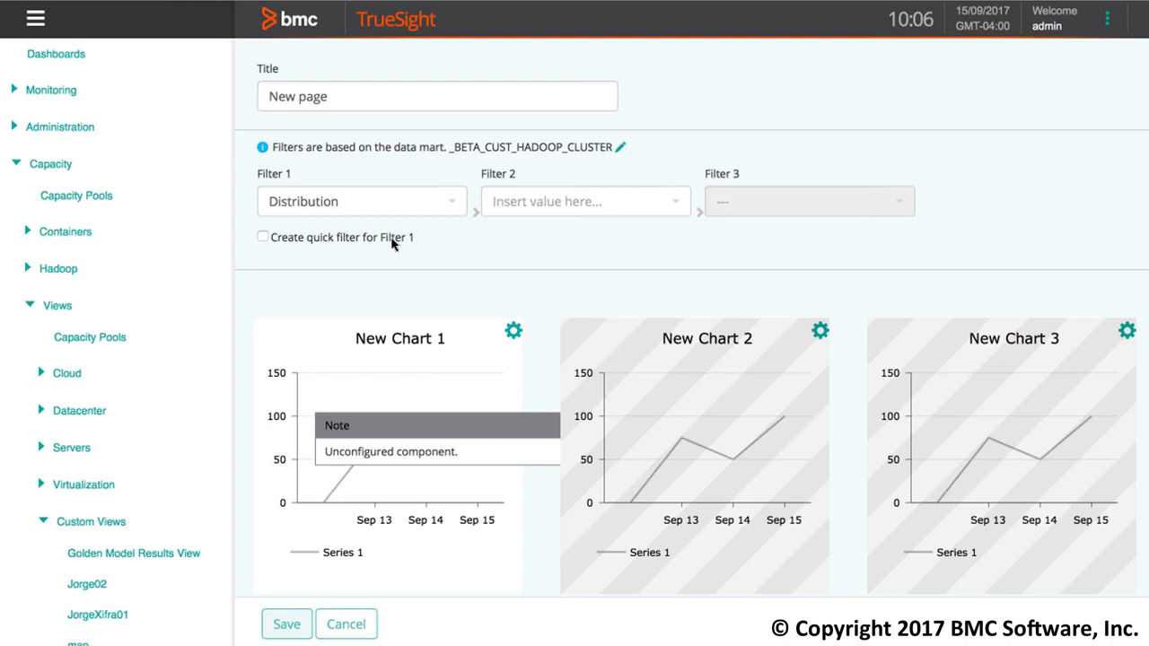
click(264, 238)
Title the first line chart CPU and base it on the _BETA_CUST_HADOOP_CLUSTER_CPU data mart.
scroll(485, 236, down, 2)
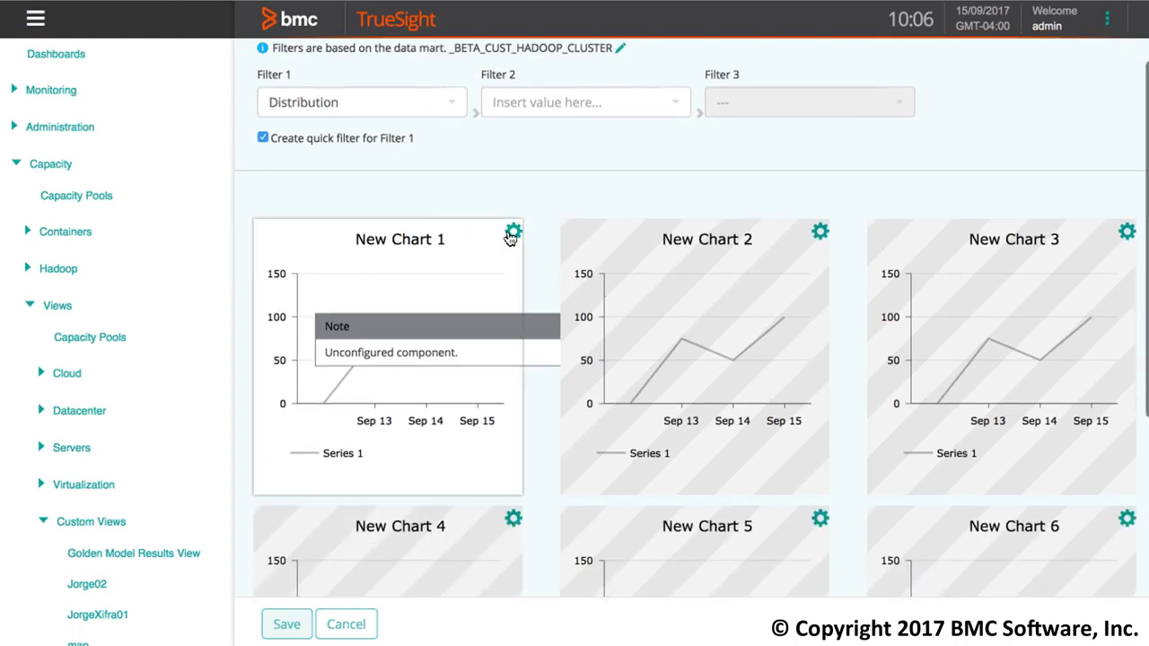
click(511, 230)
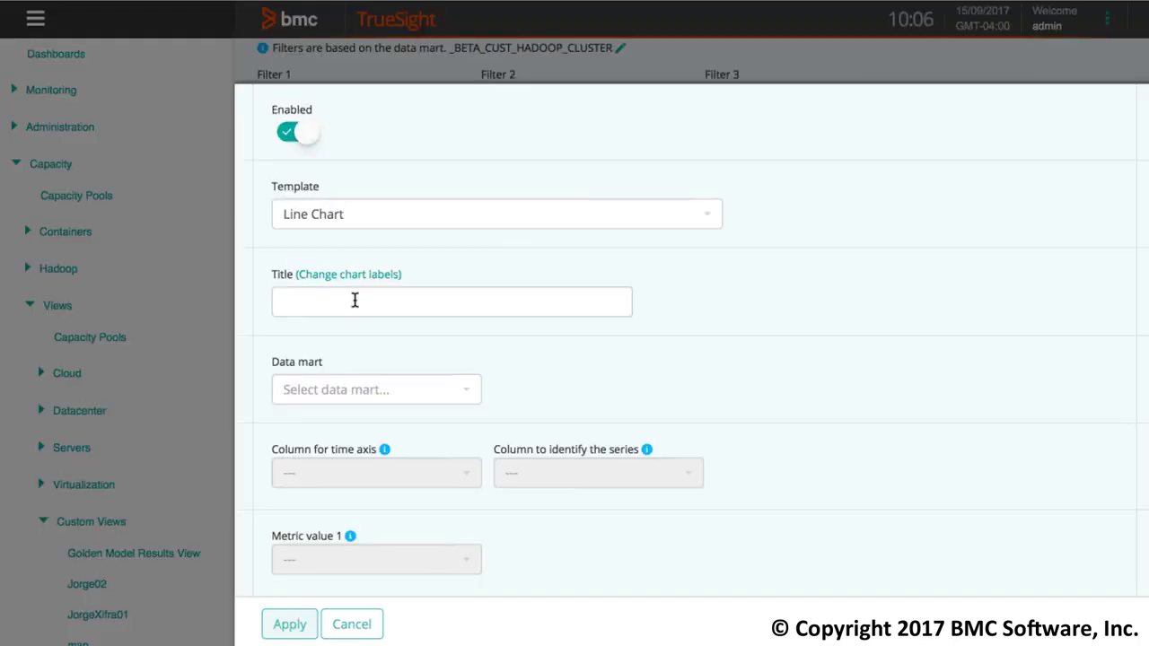
click(326, 303)
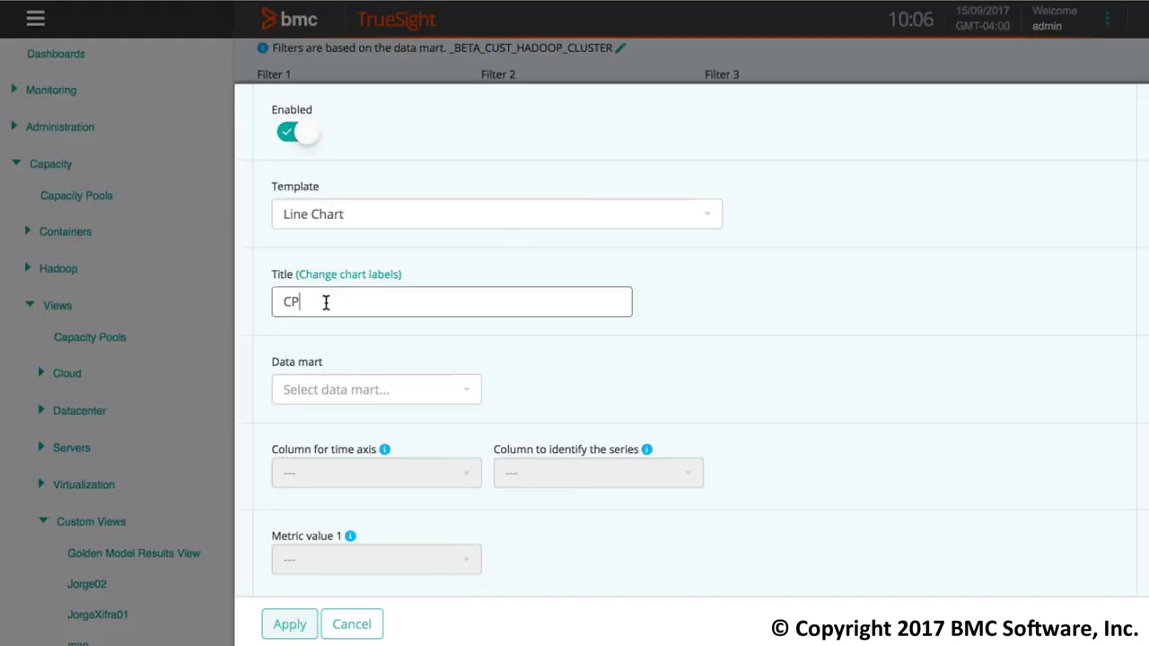
click(466, 390)
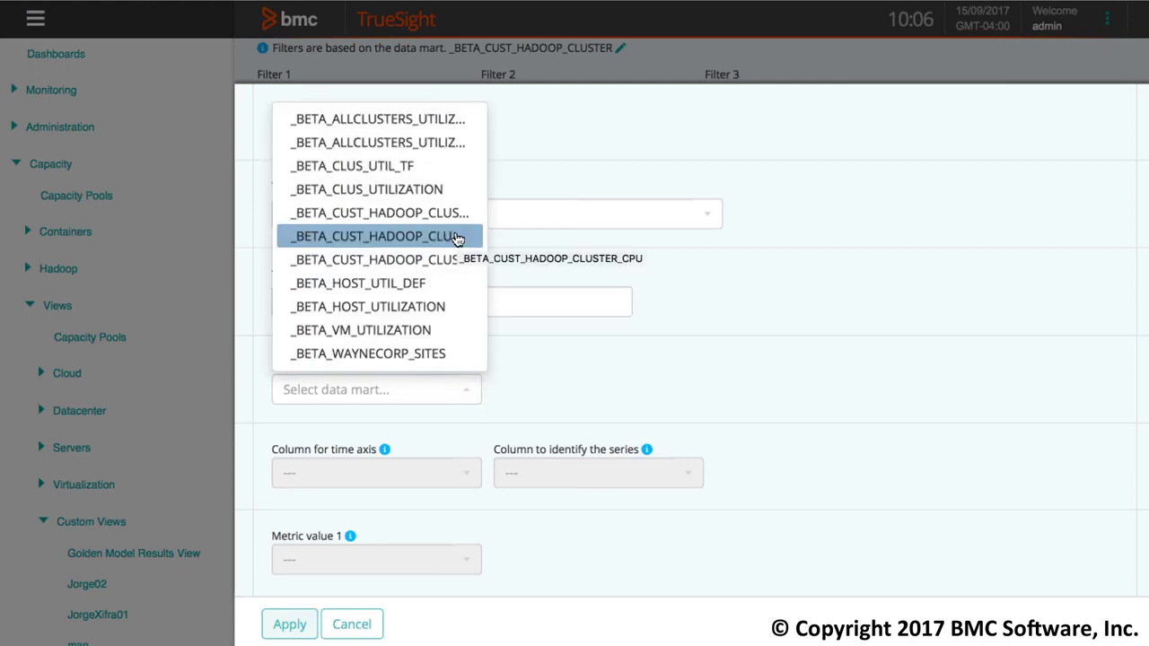
click(457, 238)
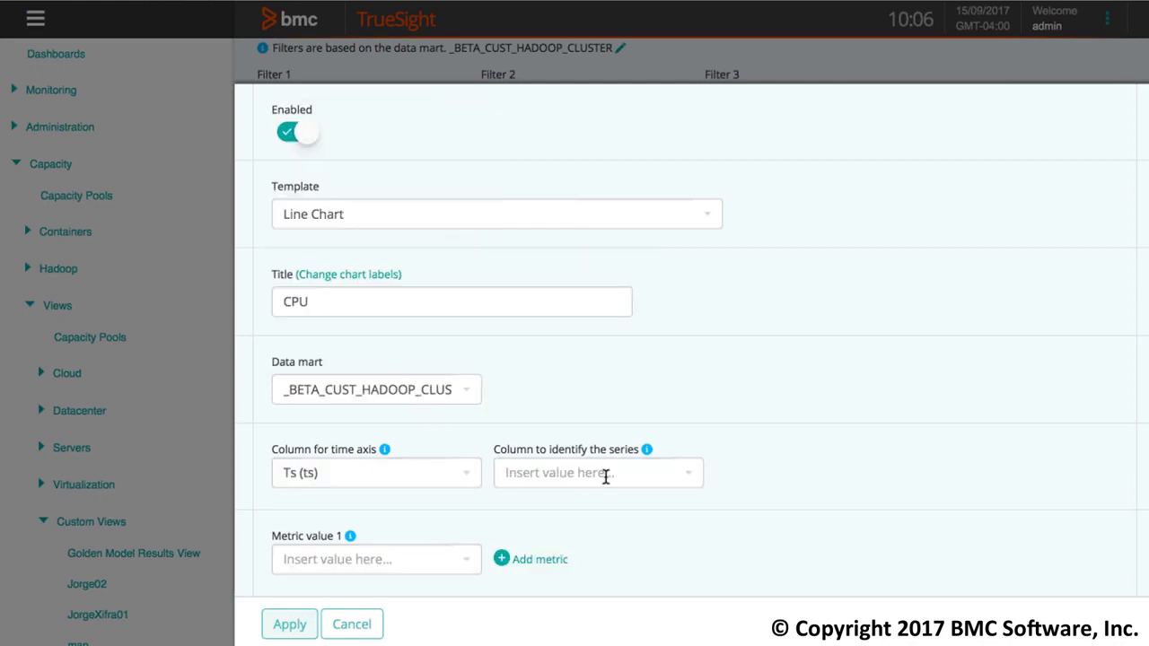
Identify the CPU chart's series by Metric, use Number of CPU cores as Metric value 1, and apply the chart configuration.
click(699, 476)
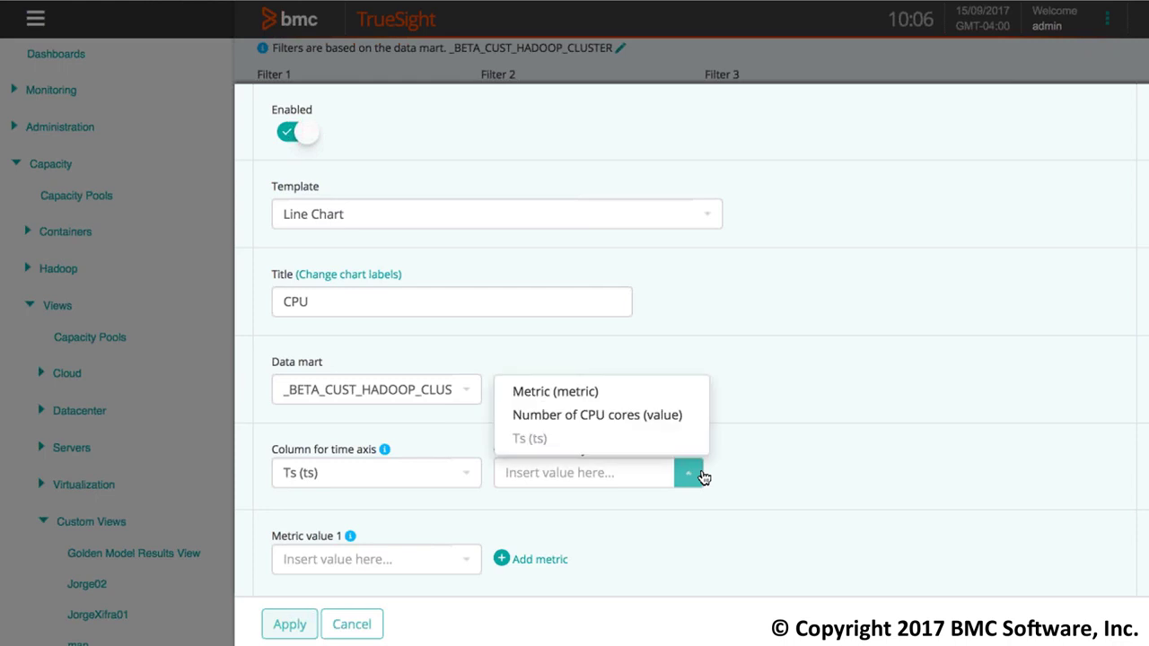
click(599, 393)
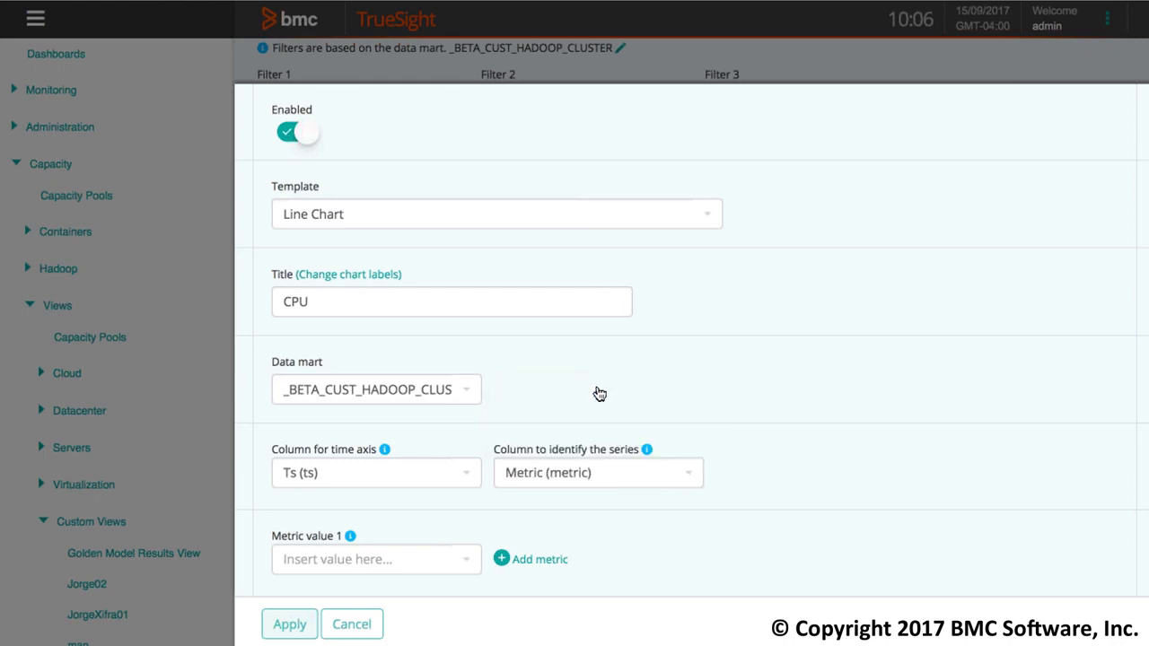
click(467, 560)
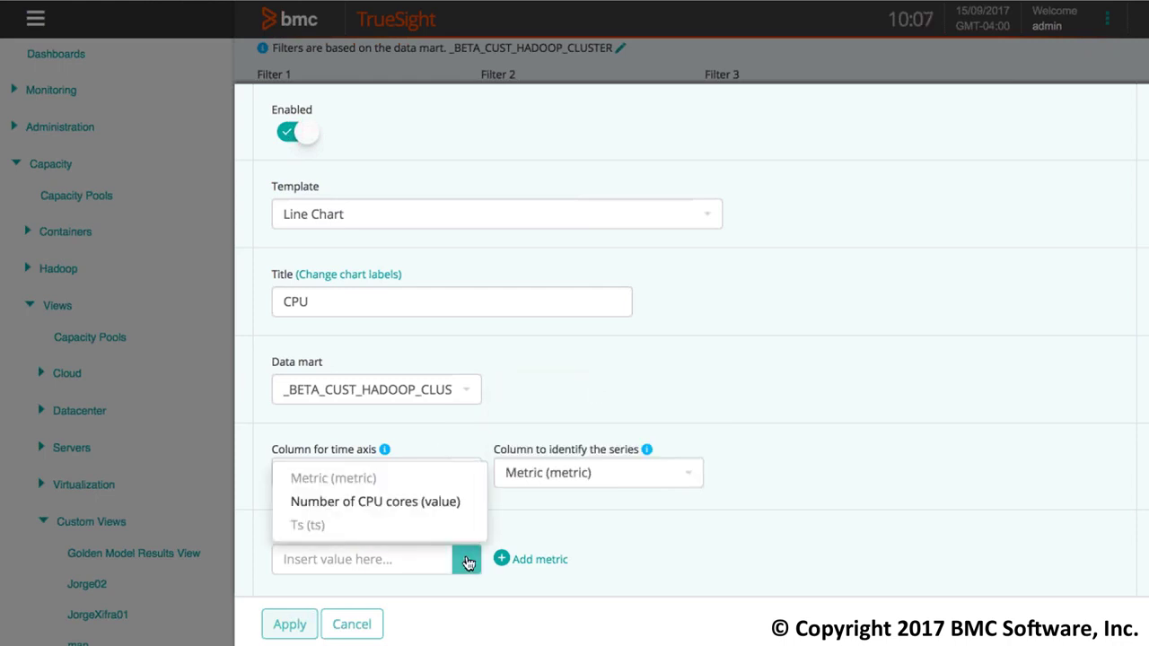
click(436, 511)
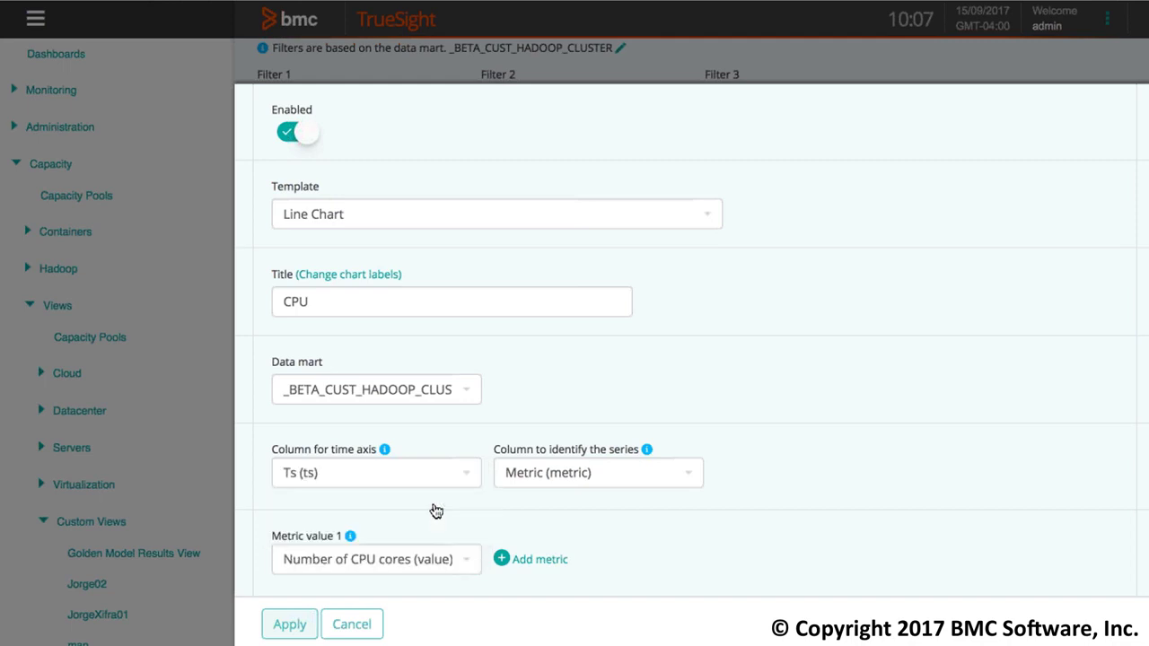
click(288, 628)
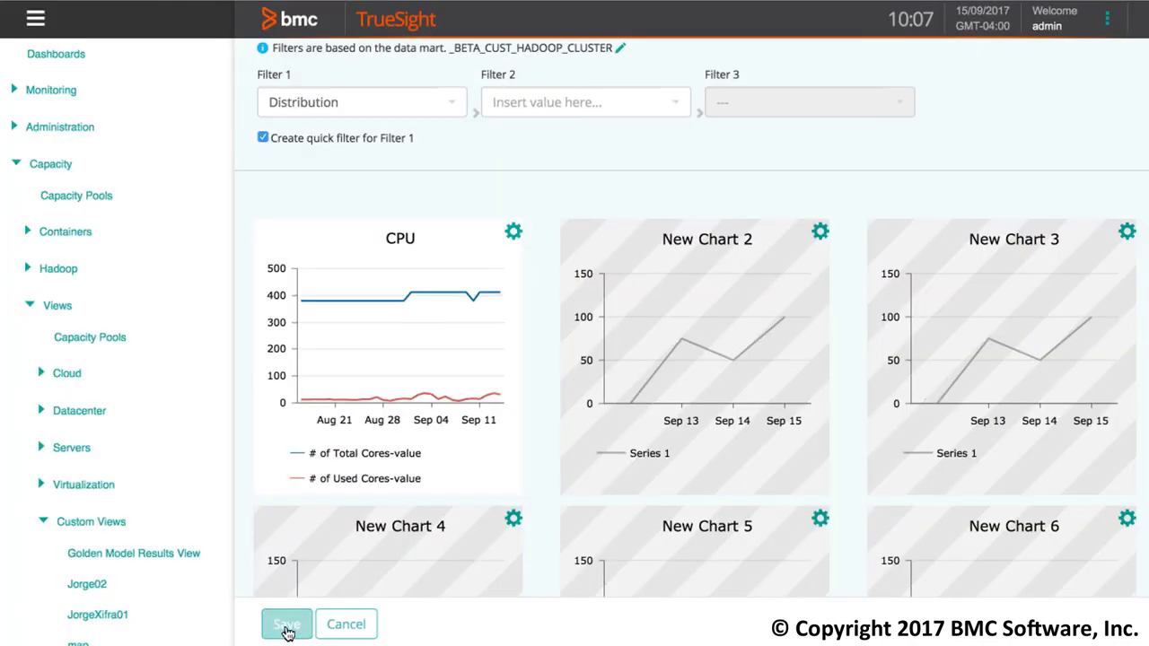
Title the second line chart Memory and base it on the Hadoop cluster data mart listed directly after _BETA_CUST_HADOOP_CLUSTER_CPU.
click(821, 233)
click(372, 308)
text(Memory)
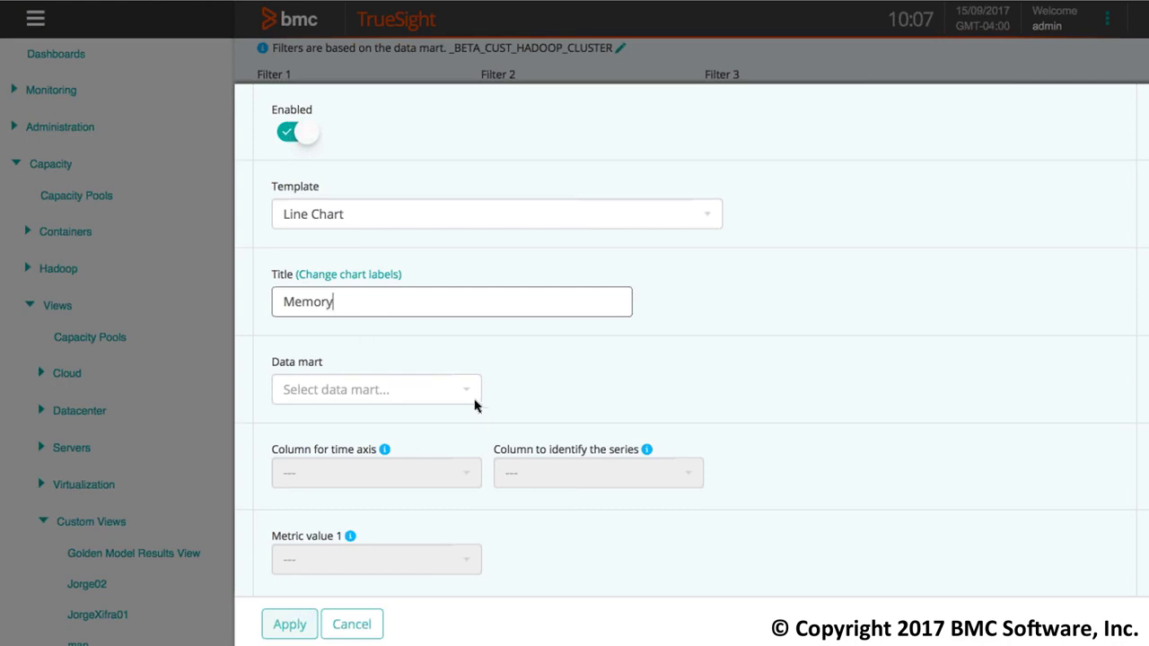
click(466, 390)
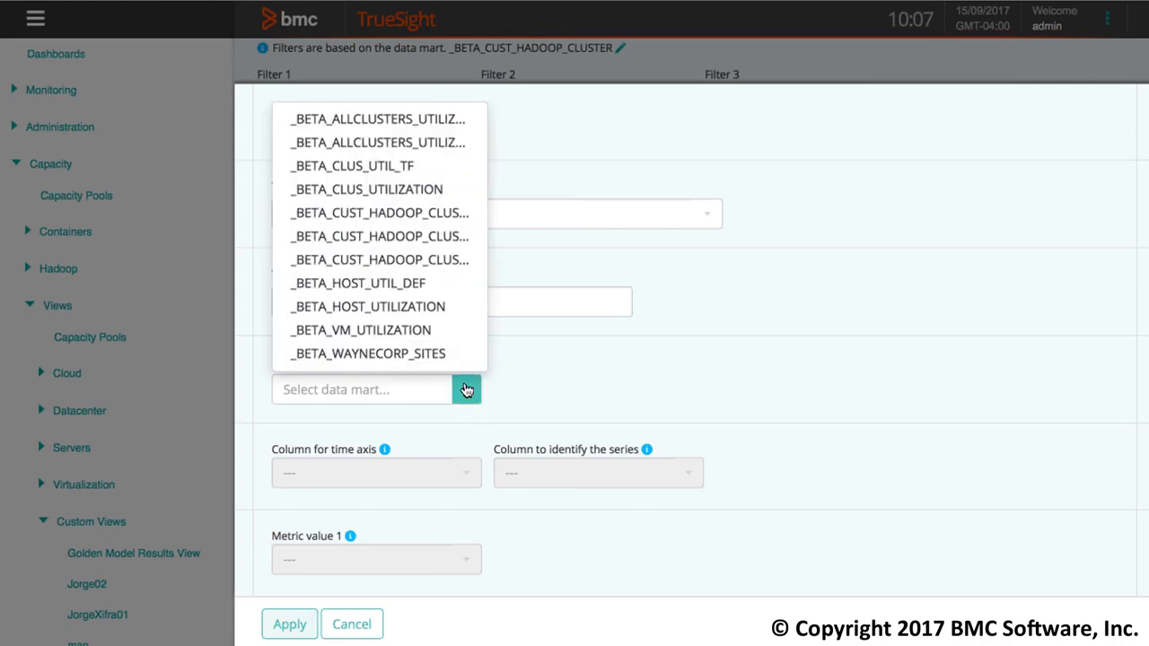
click(455, 258)
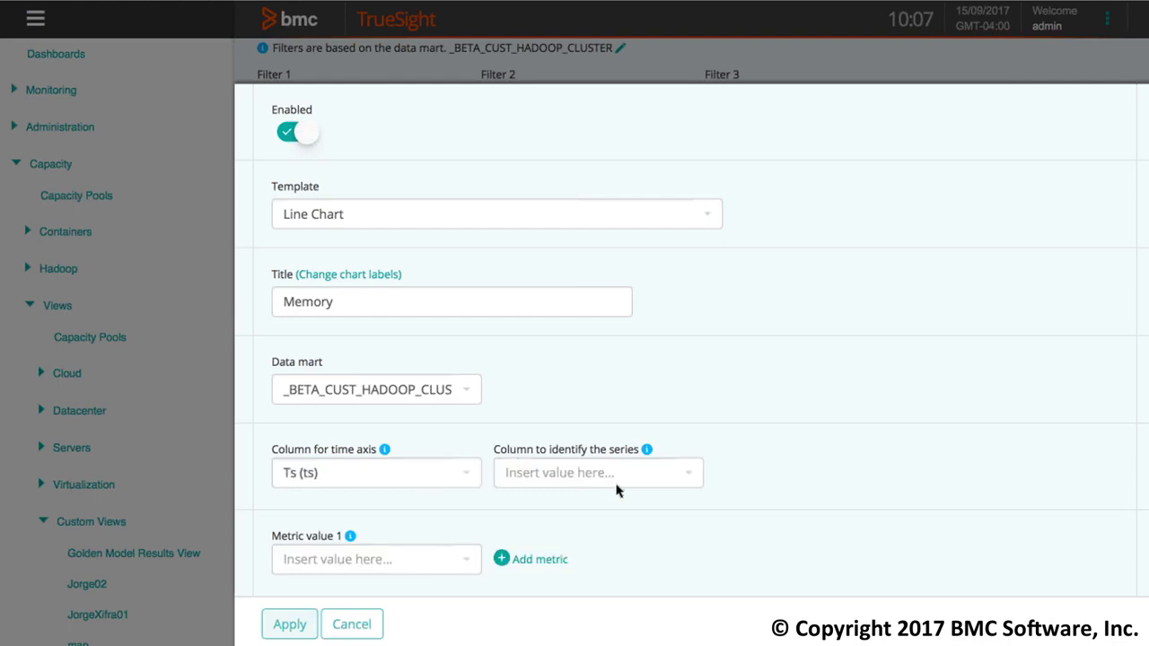
Identify the Memory chart's series by Metric, use Real memory as Metric value 1, and apply the chart configuration.
click(681, 484)
click(614, 393)
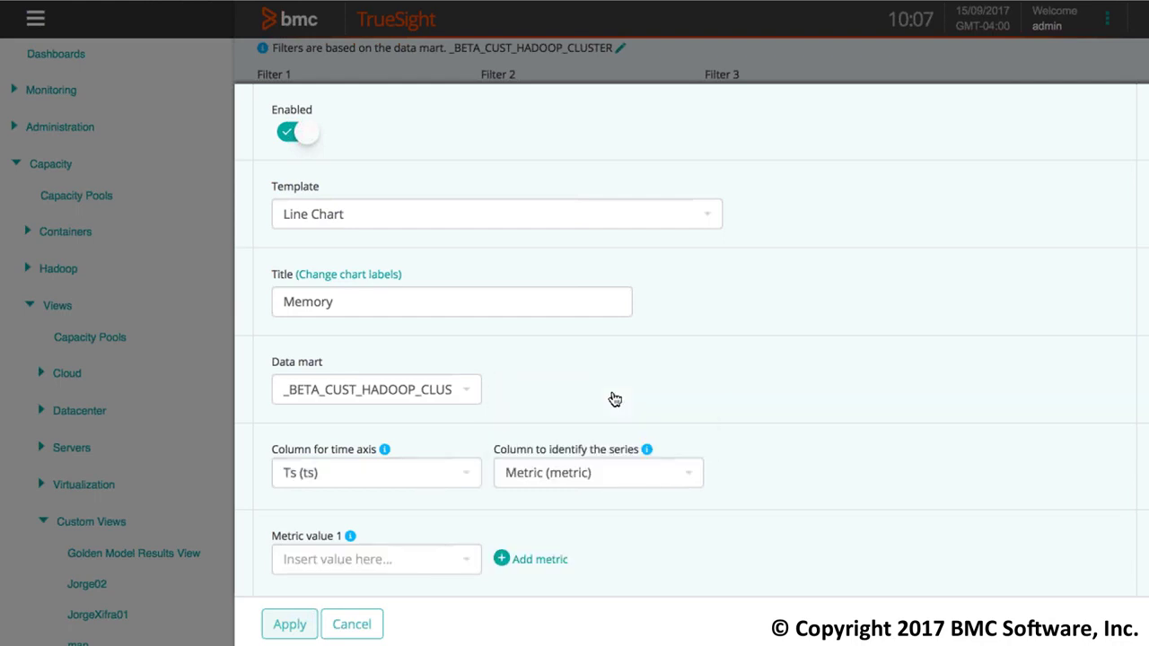
click(465, 559)
click(419, 504)
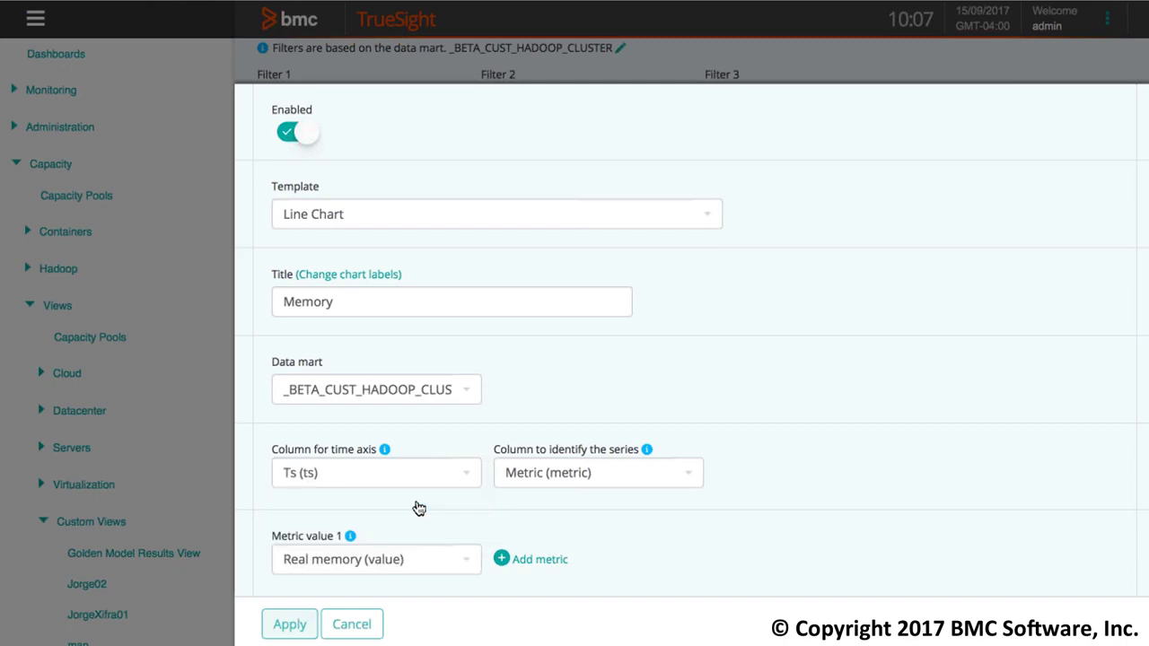
click(289, 624)
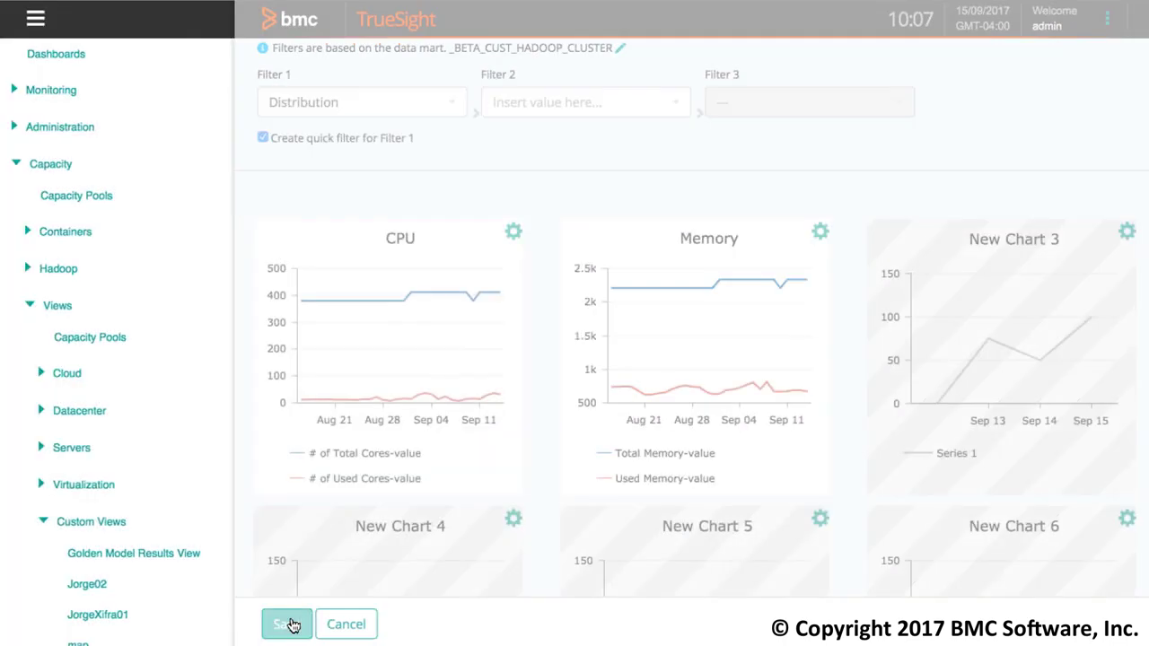
Save the edited page with its CPU and Memory charts and collapse the navigation sidebar.
scroll(293, 625, down, 3)
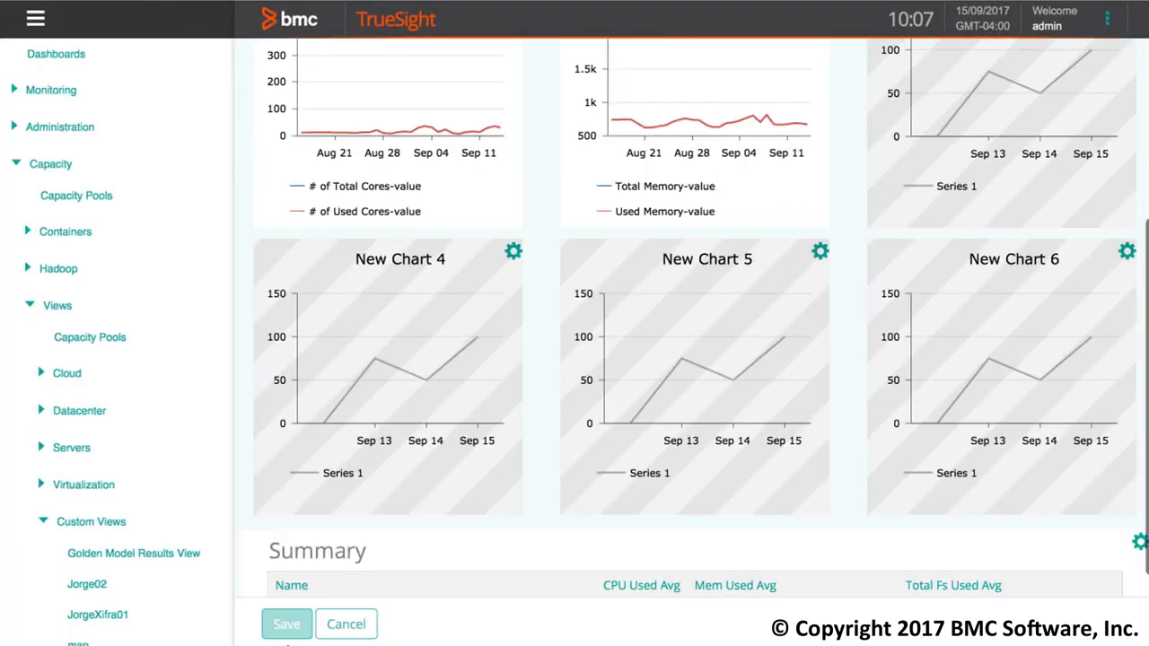
click(287, 626)
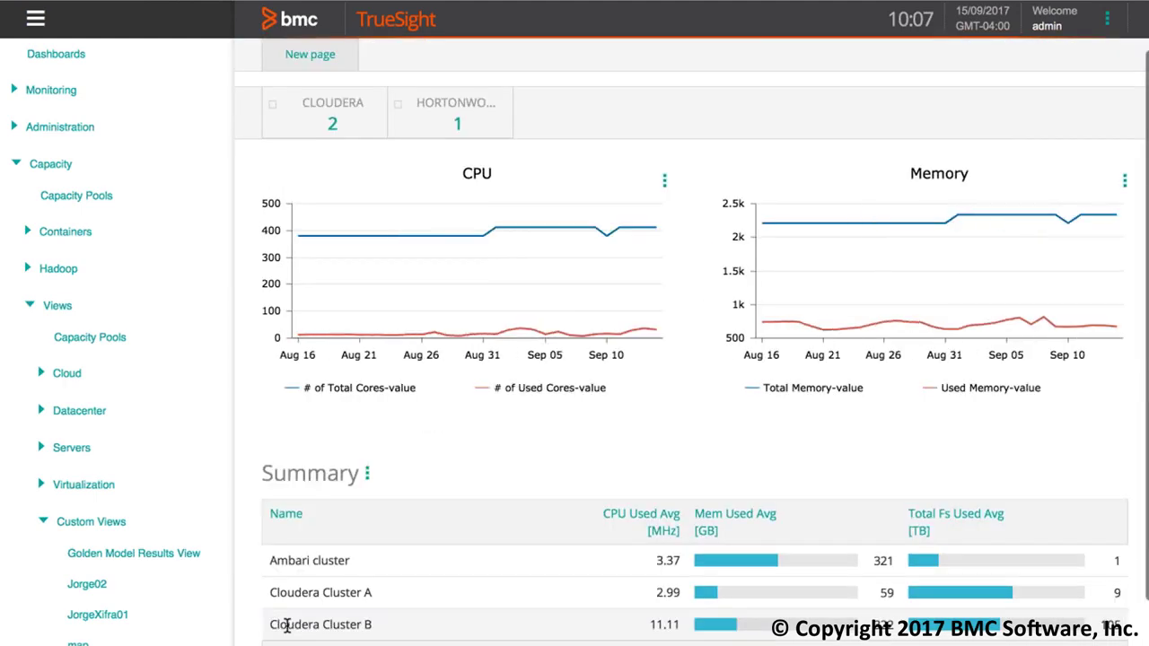
scroll(485, 510, up, 2)
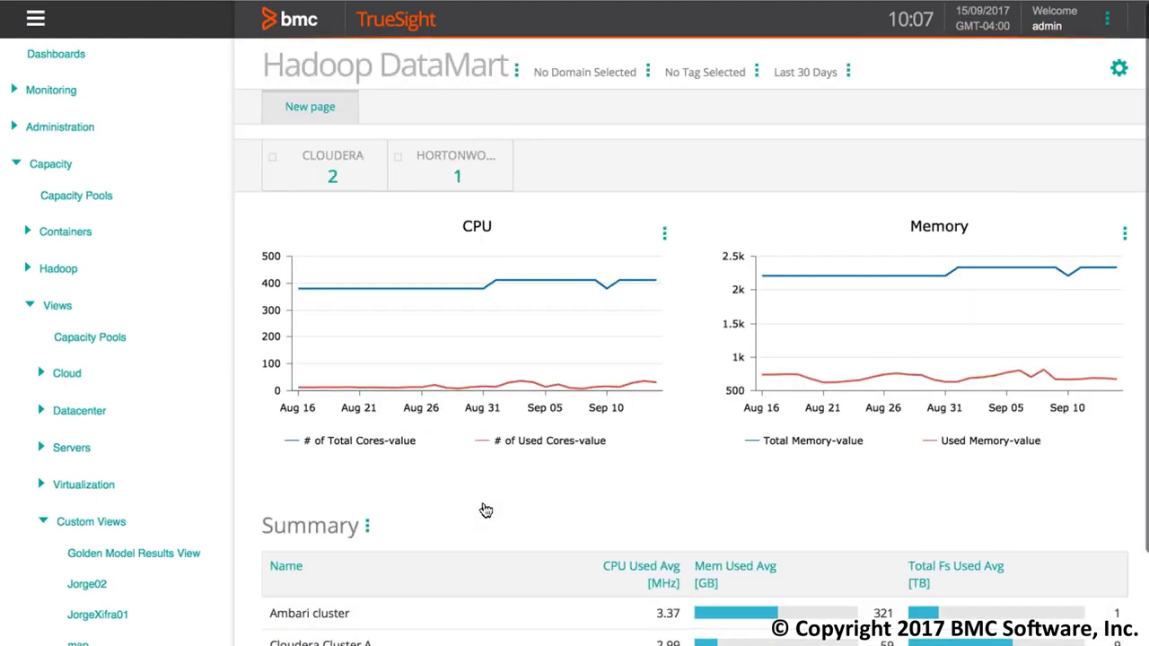
click(34, 19)
mouse_move(863, 313)
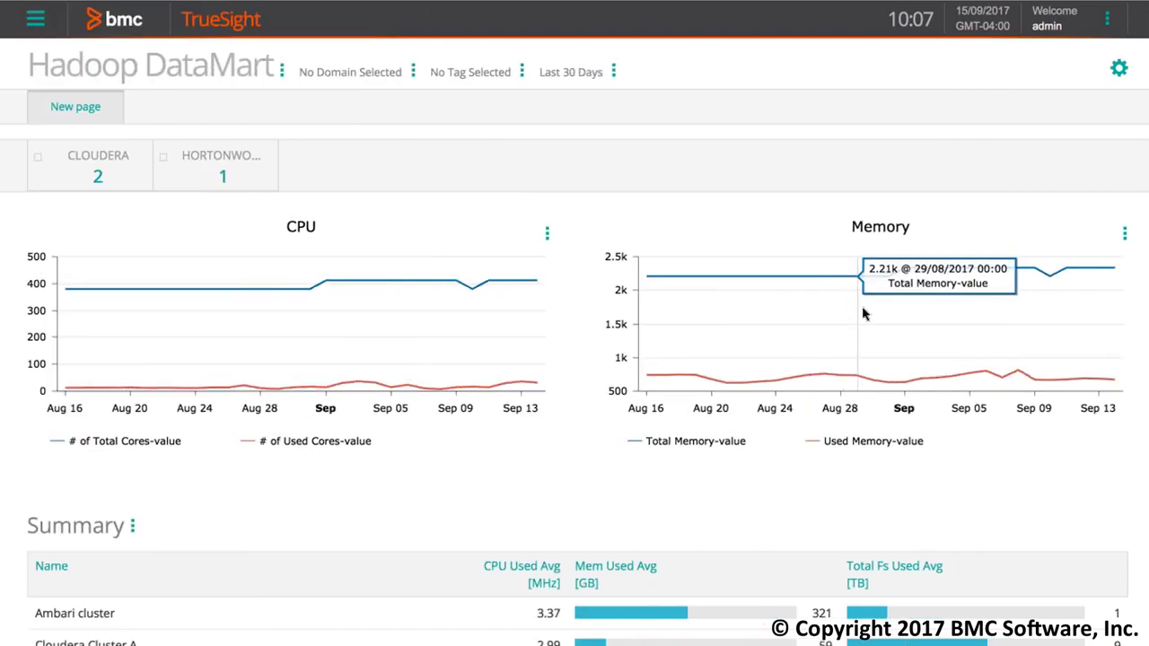
Filter the page to the Cloudera distribution and examine its CPU and Memory charts and the Summary table.
click(79, 162)
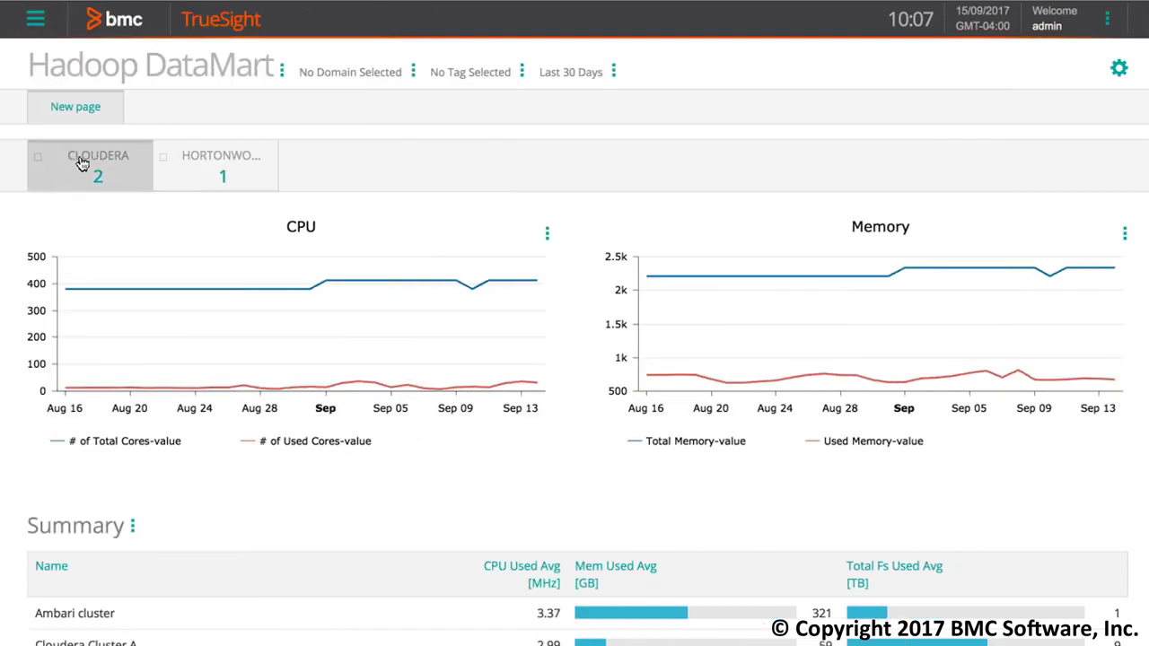
click(246, 157)
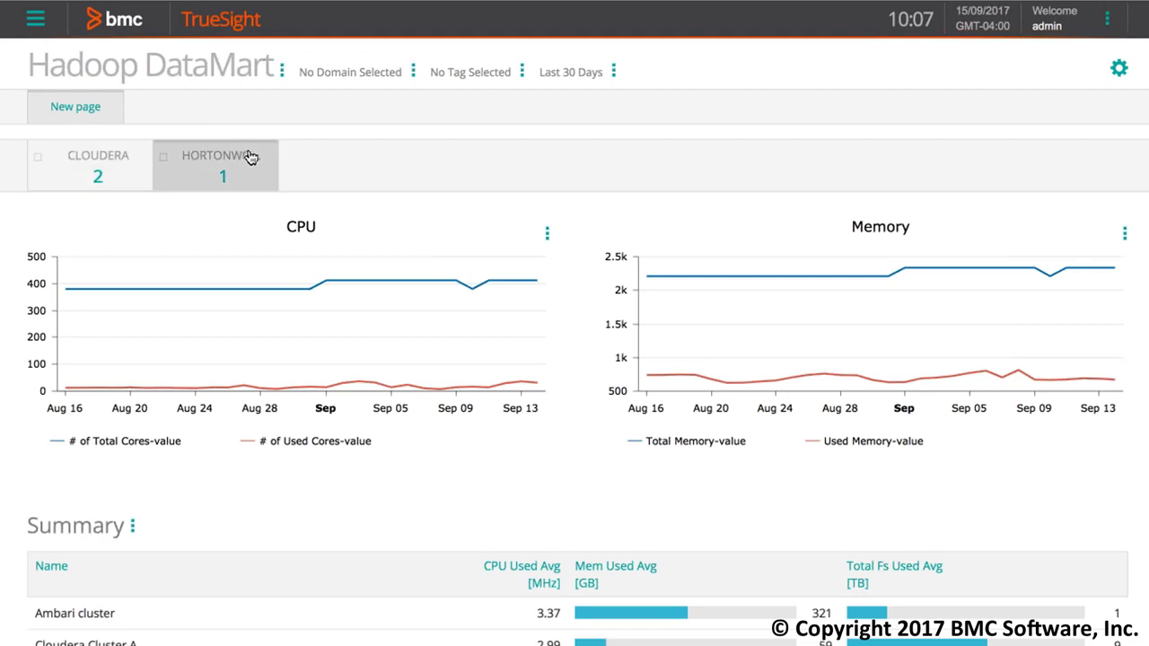
click(47, 158)
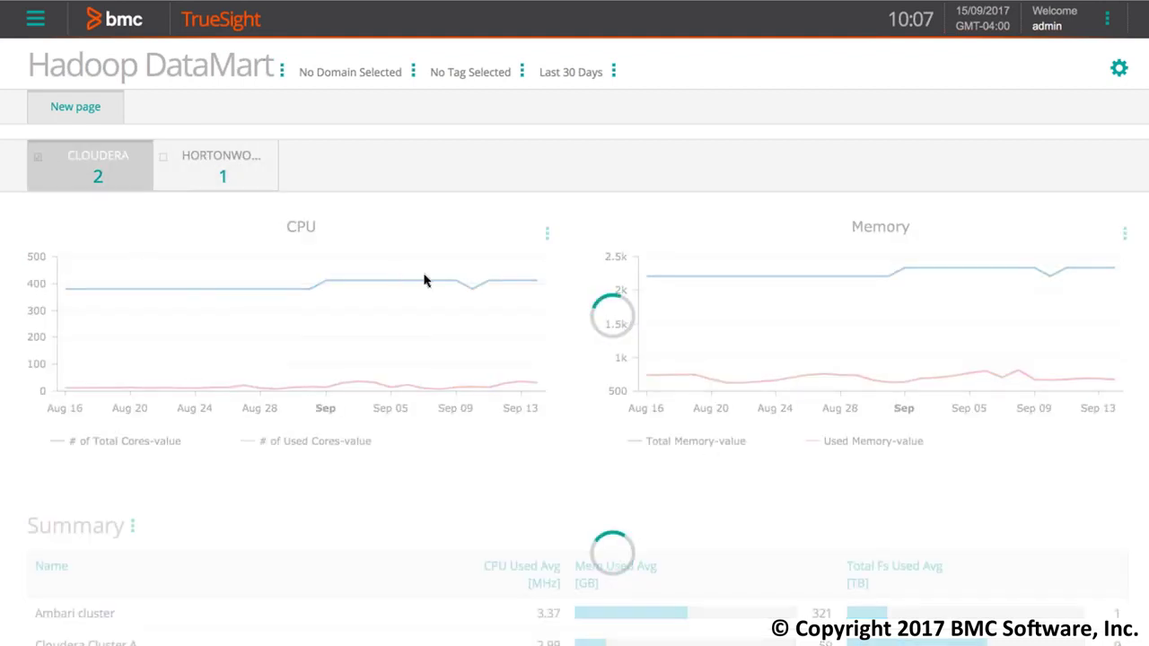
mouse_move(426, 281)
scroll(426, 280, down, 2)
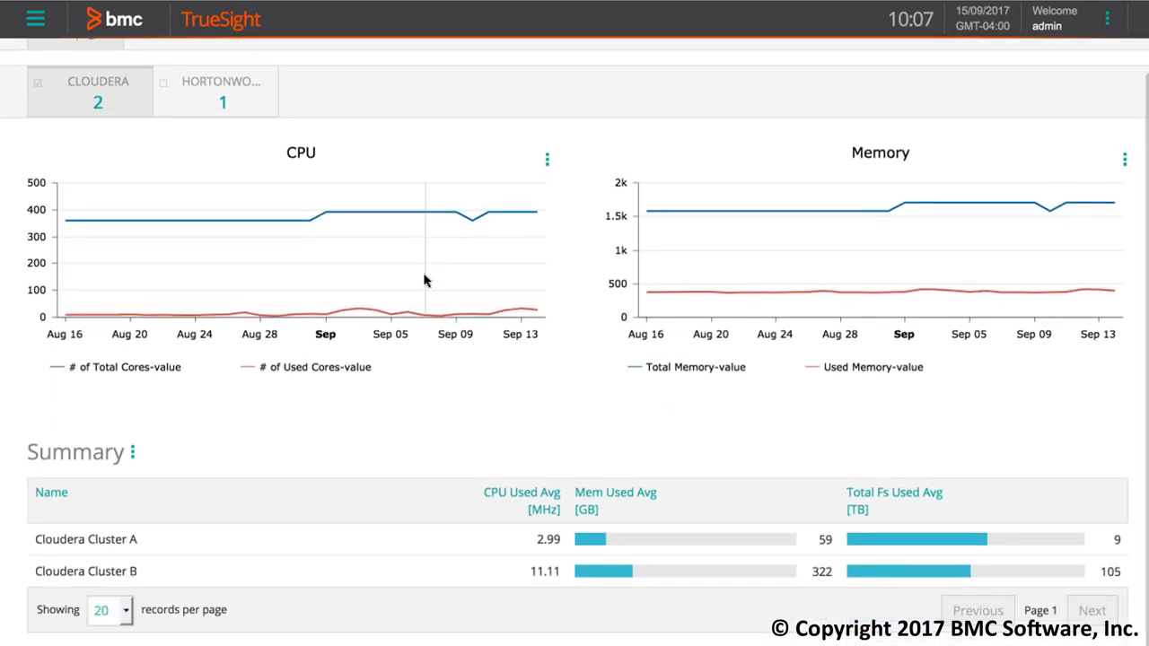
scroll(425, 281, up, 1)
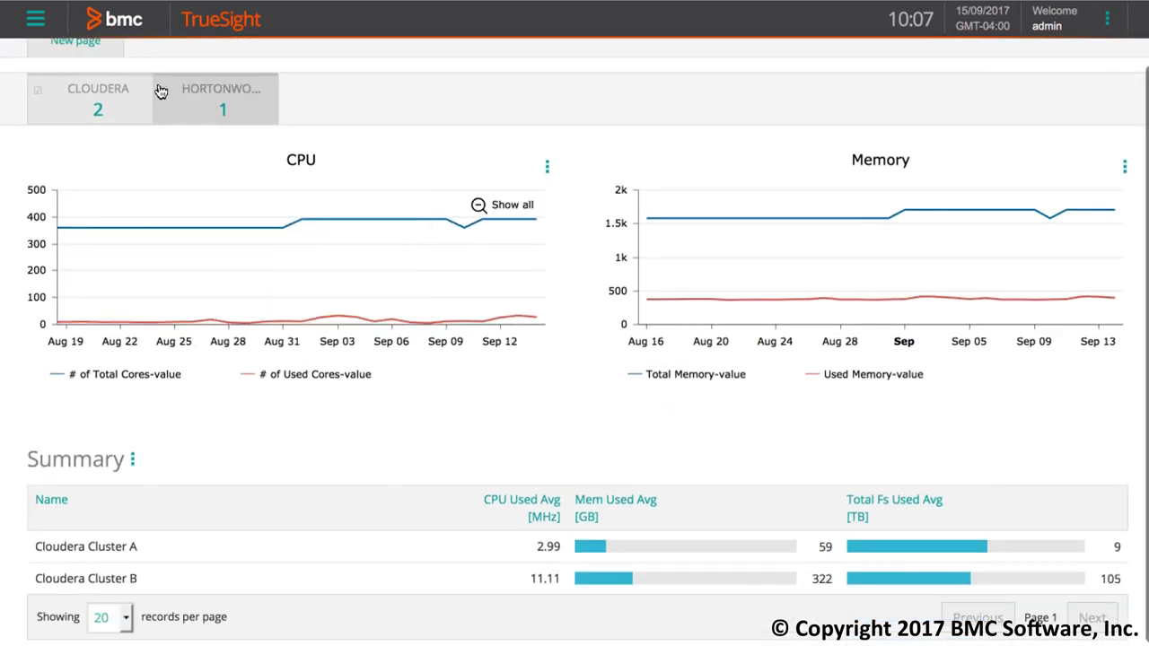
Replace the Cloudera quick filter with the Hortonworks one to examine its data, and clear the filter again.
click(41, 89)
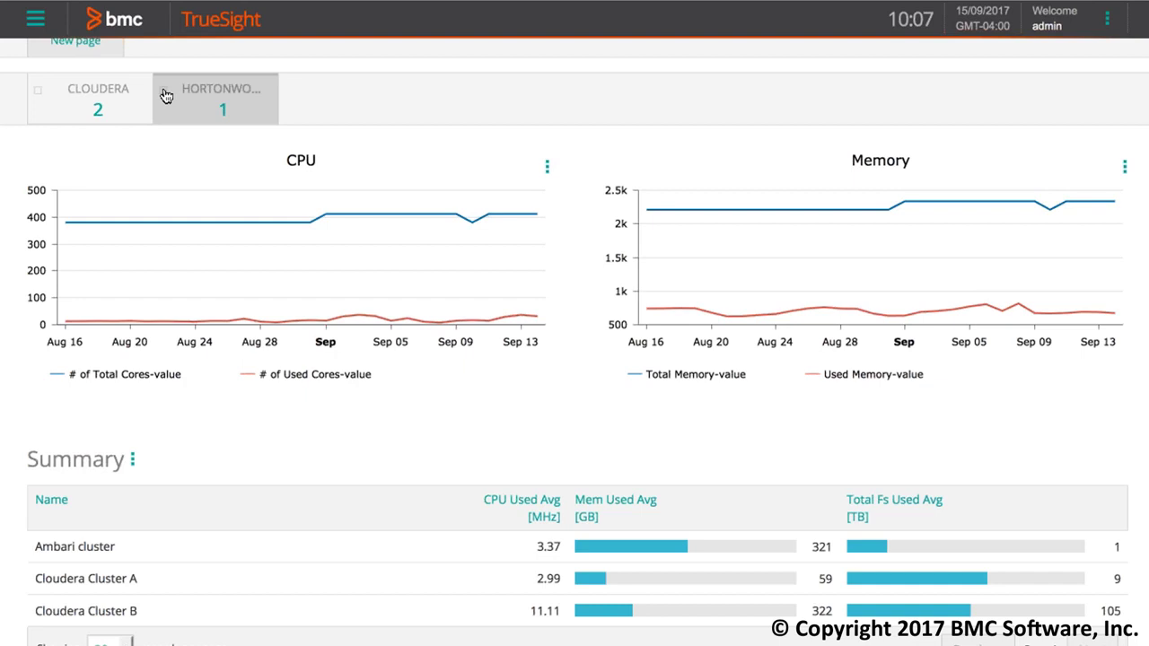
click(165, 92)
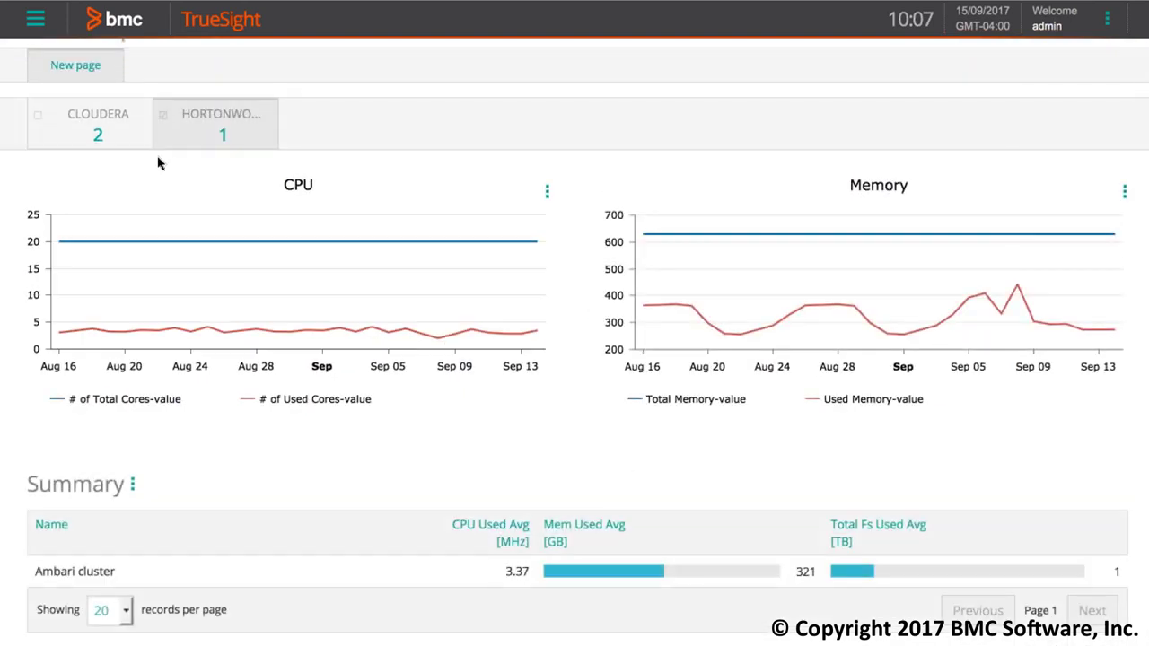
click(168, 114)
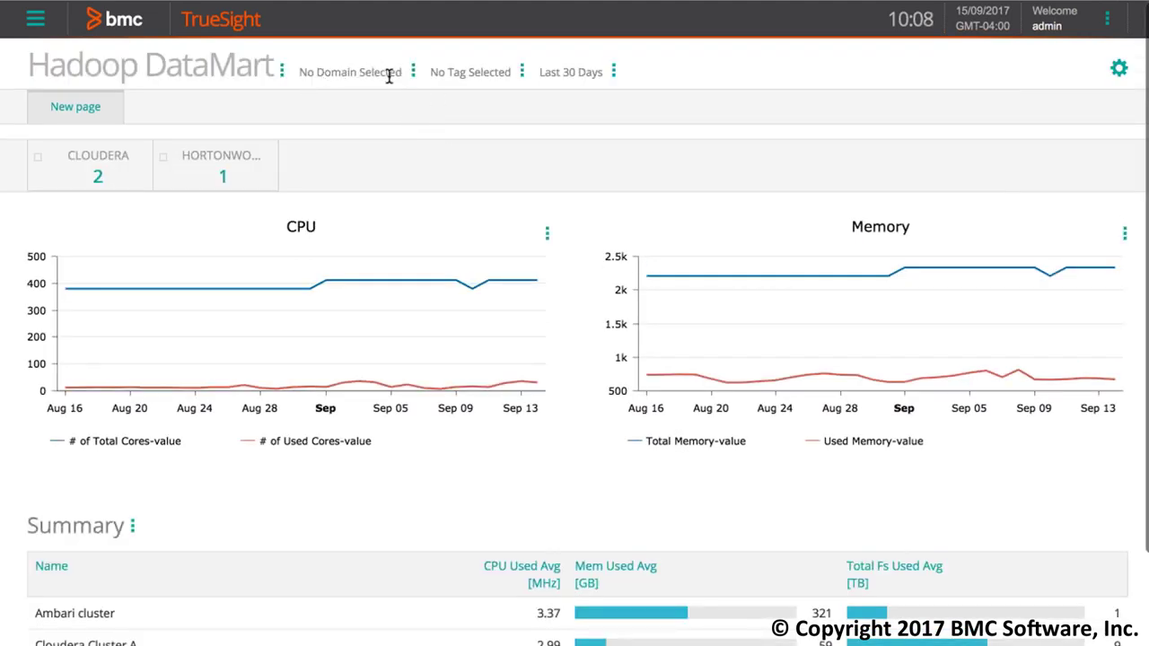
Turn off the Domain Filter and Tag Filter in the Hadoop DataMart view settings and save the view.
click(1119, 69)
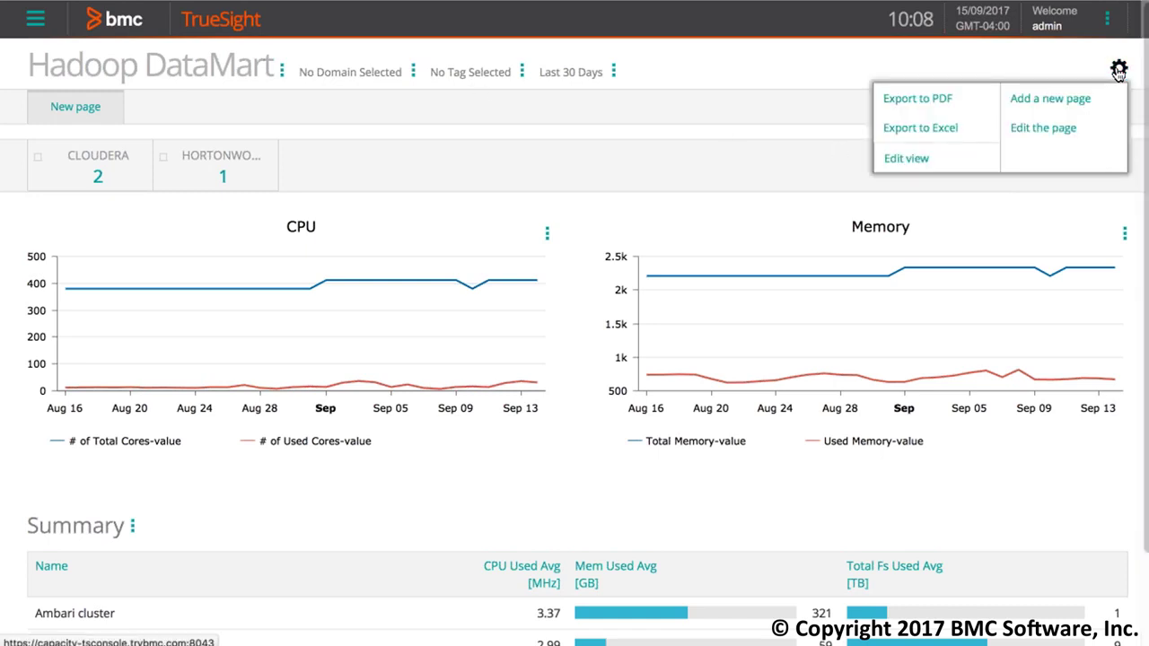
click(920, 158)
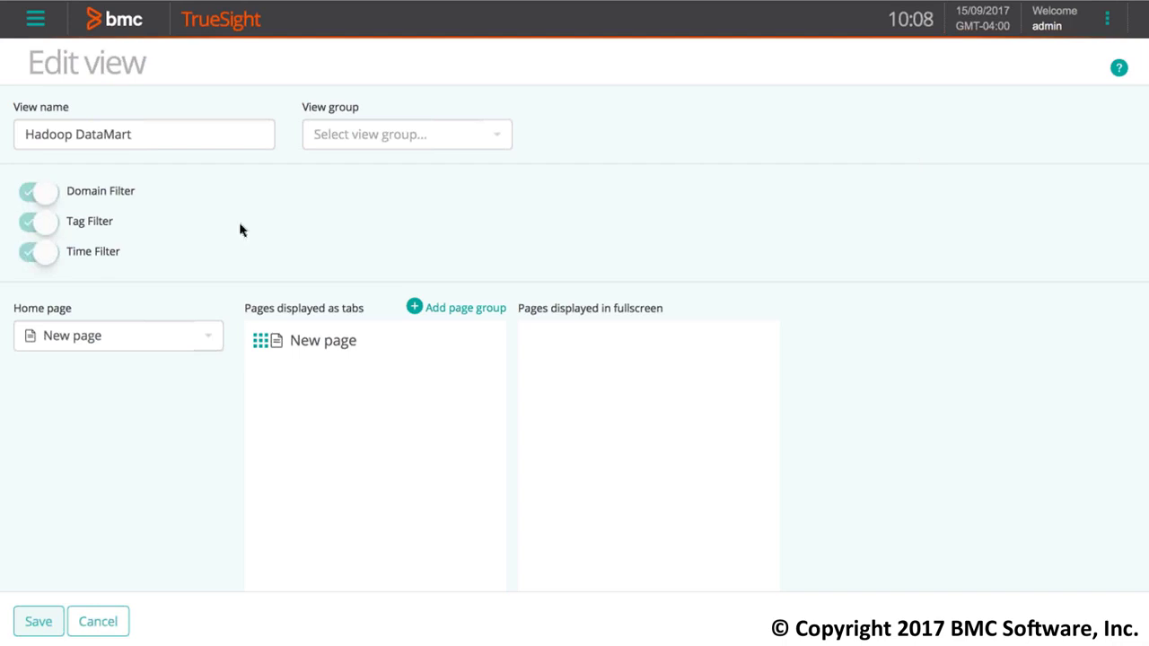
click(44, 191)
click(45, 223)
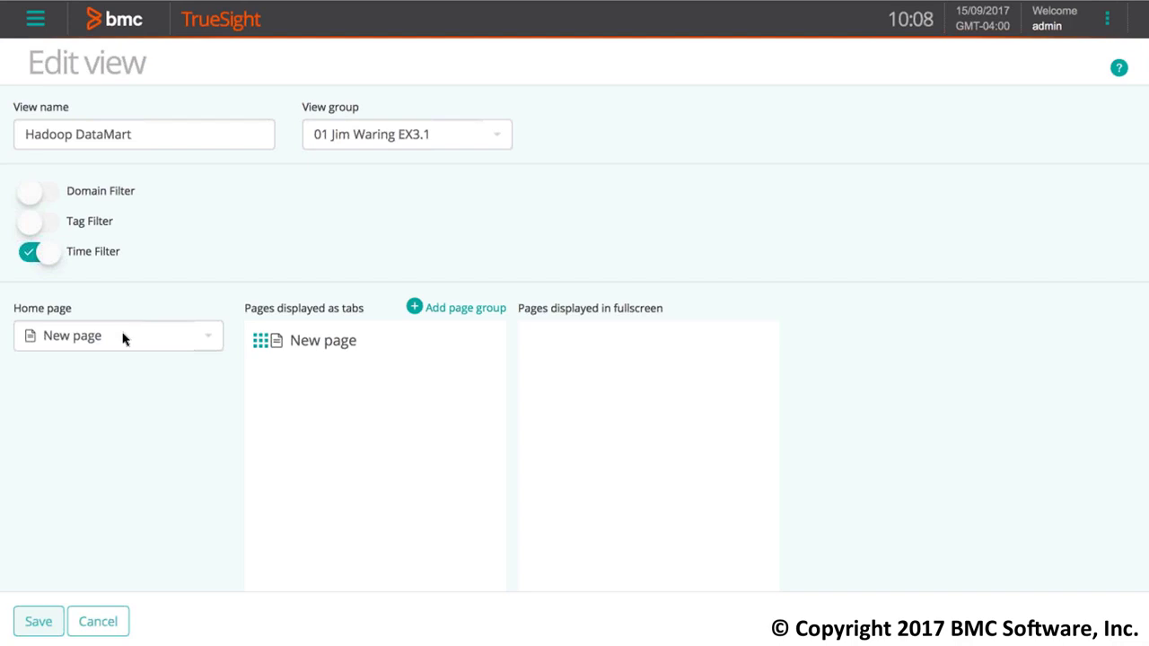
click(47, 624)
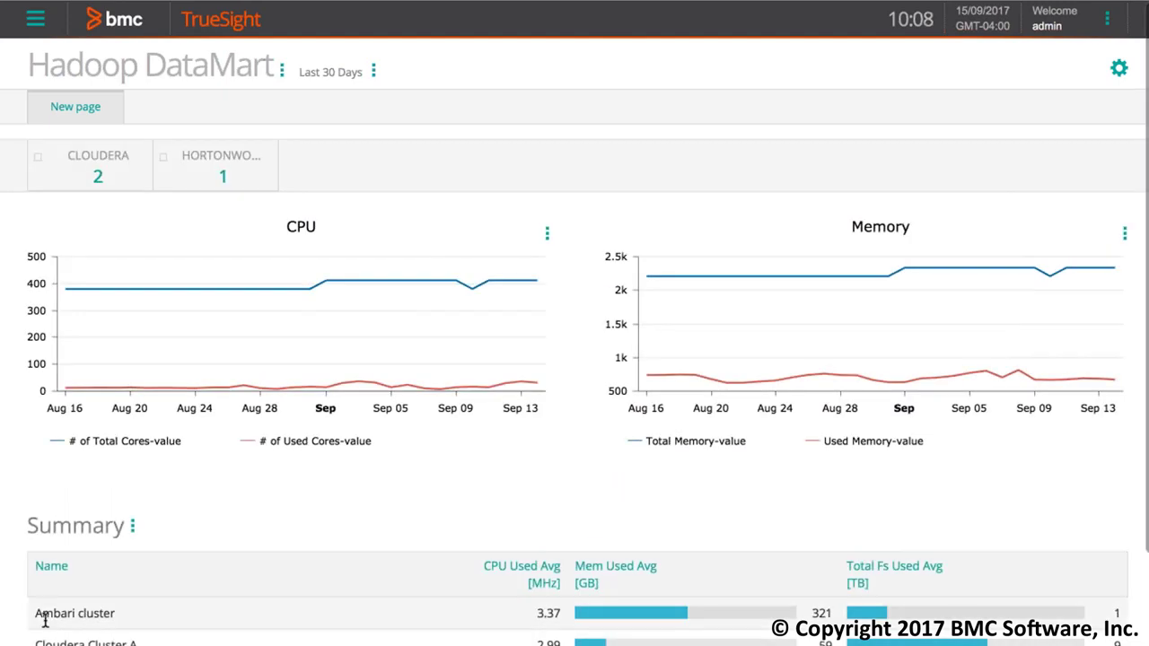
Edit the page's Summary table and set the renderer of its Name column to Link.
scroll(608, 458, down, 1)
scroll(609, 458, down, 1)
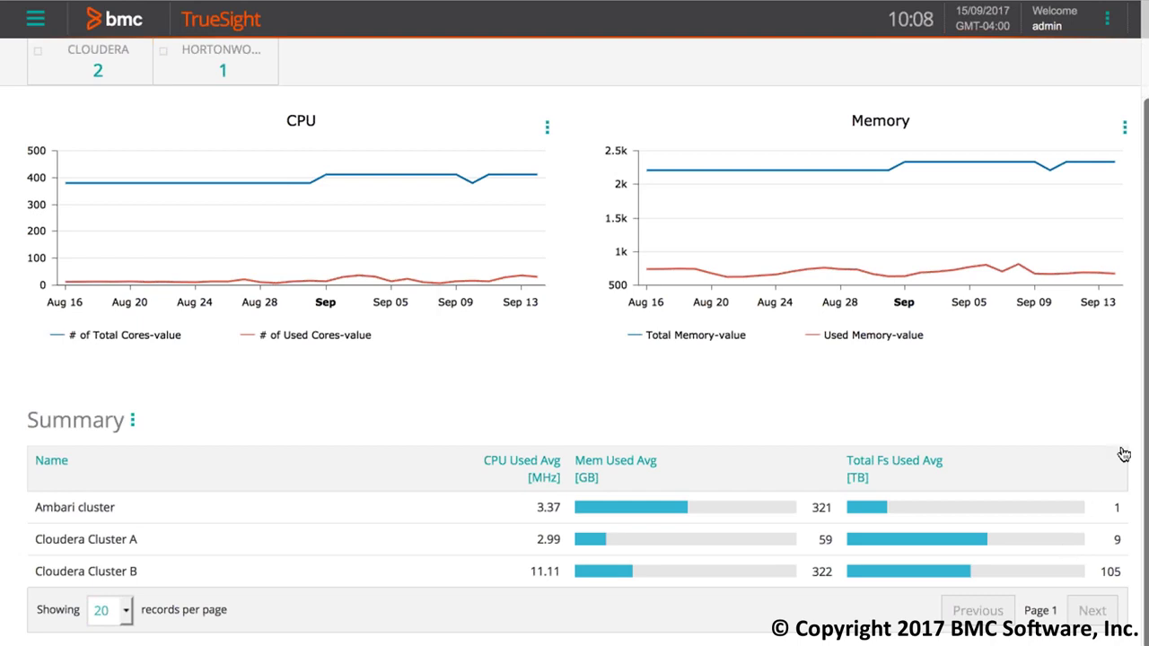
drag(1097, 282, 930, 274)
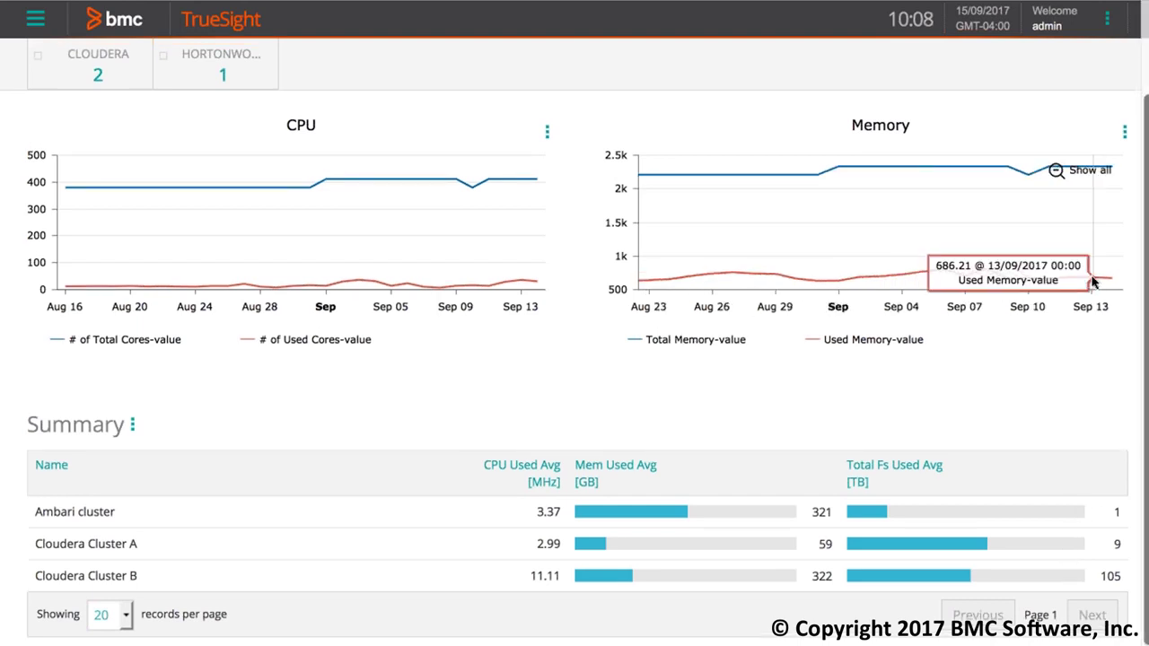
scroll(994, 427, up, 3)
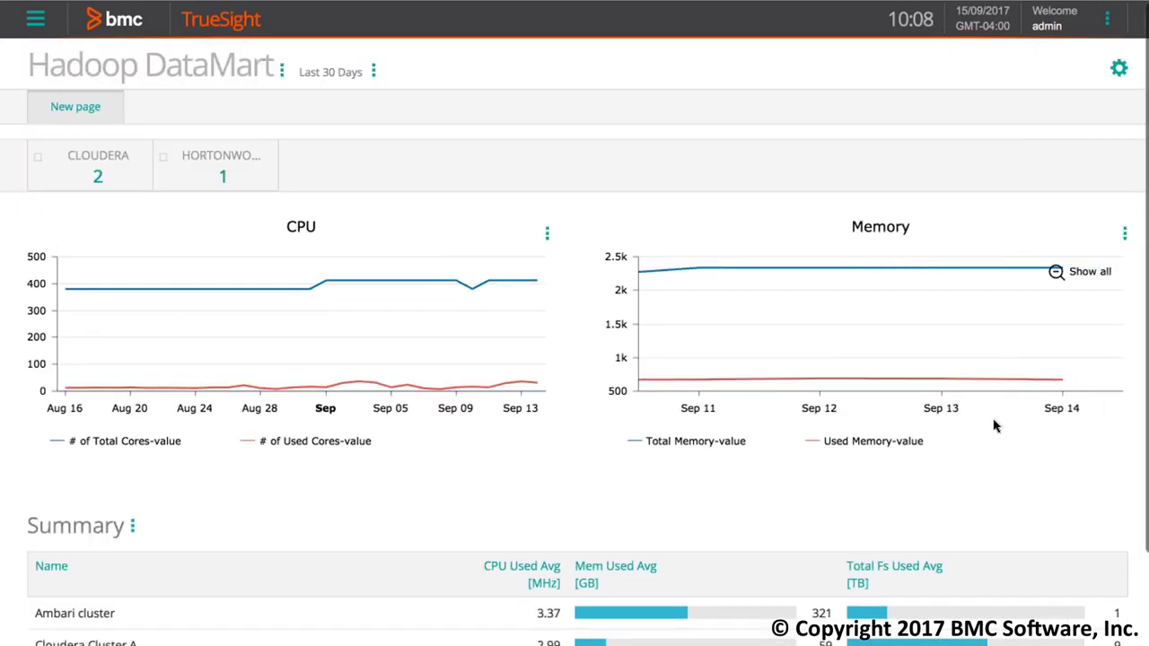
click(1120, 69)
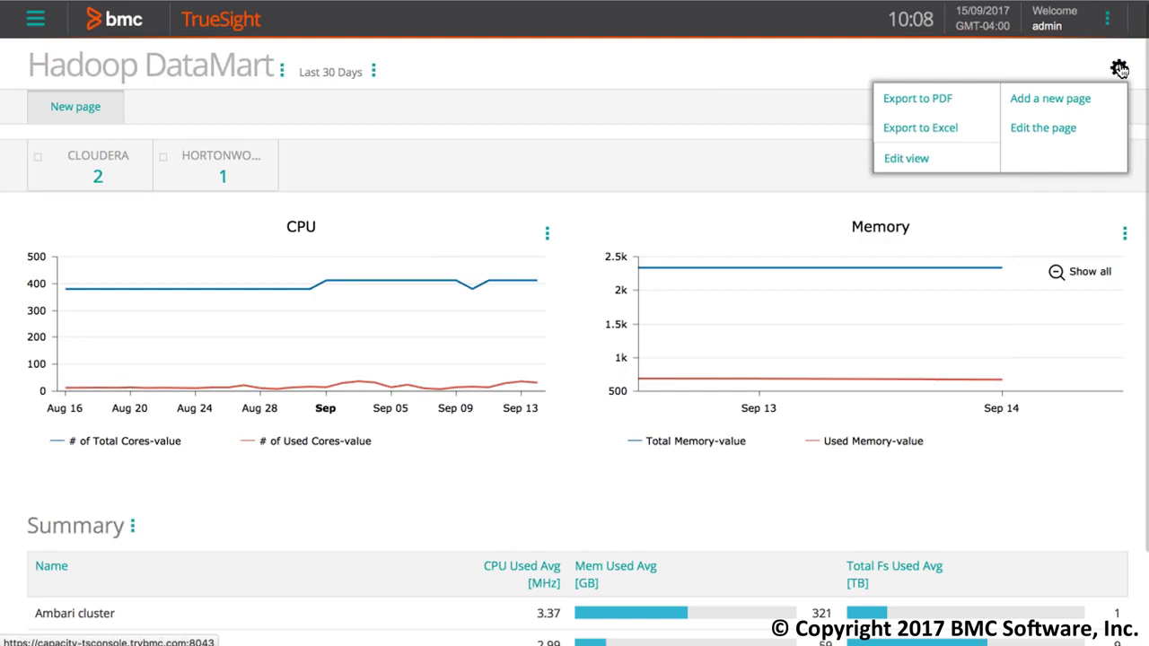
click(1087, 130)
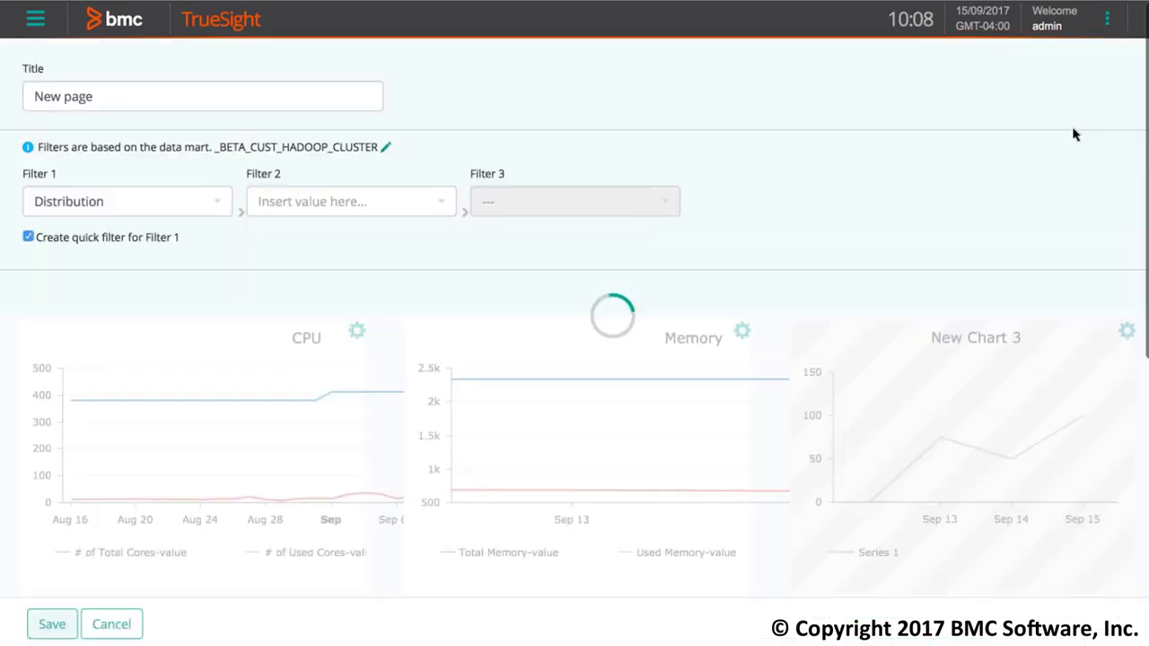
scroll(770, 350, down, 5)
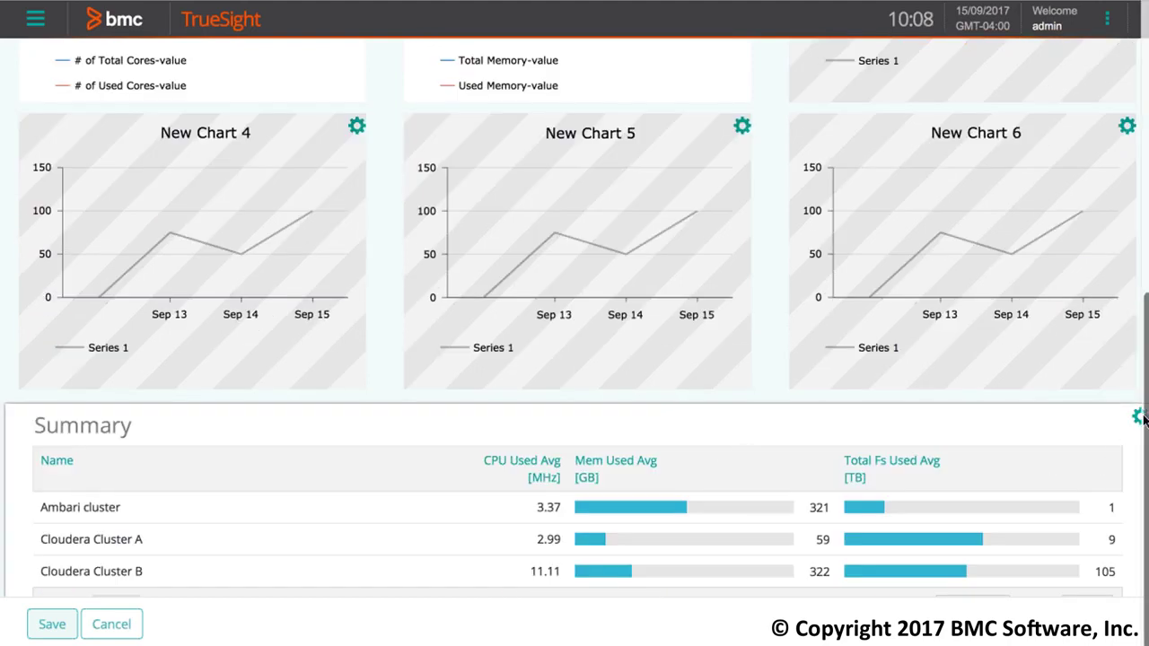
click(1138, 417)
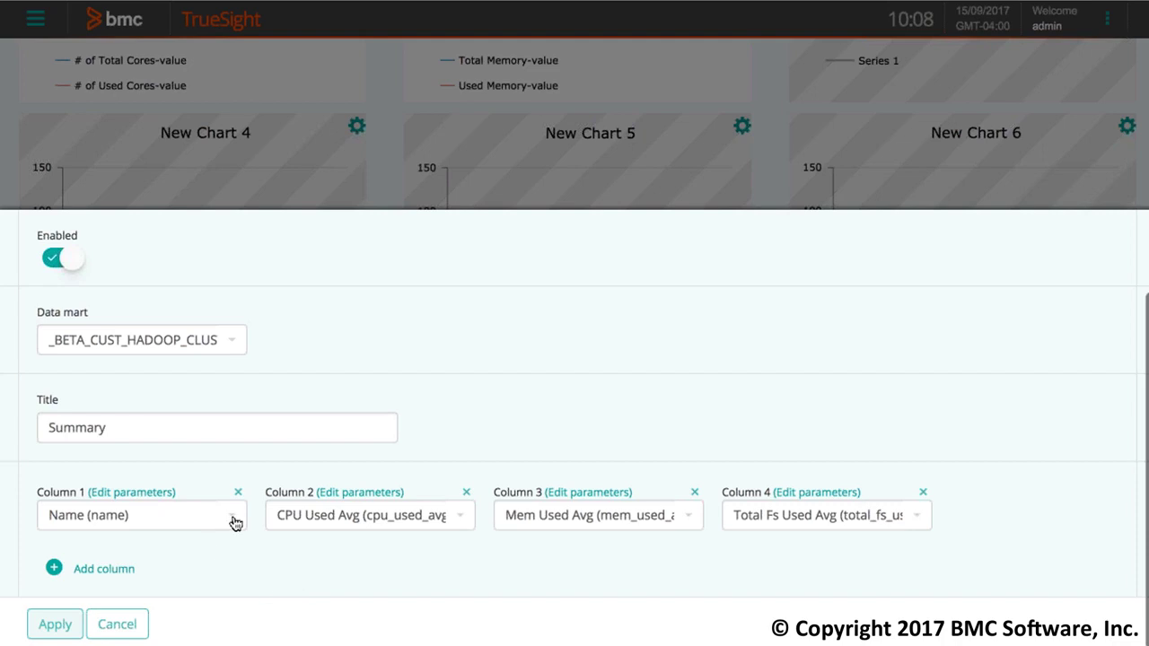
click(147, 494)
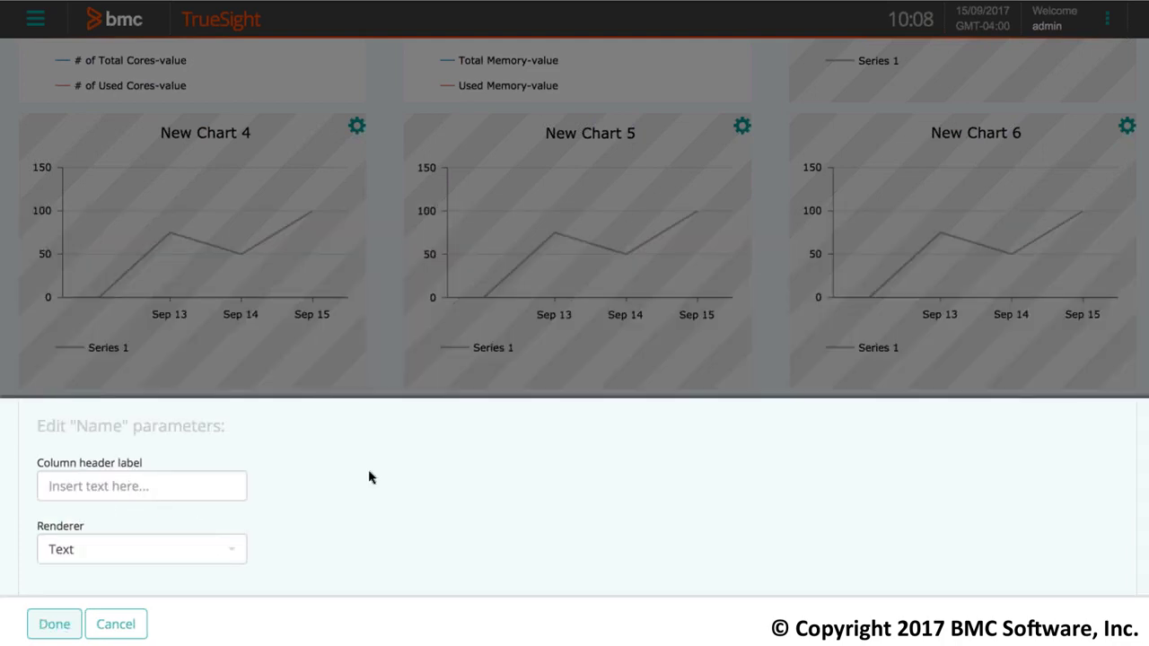
click(233, 550)
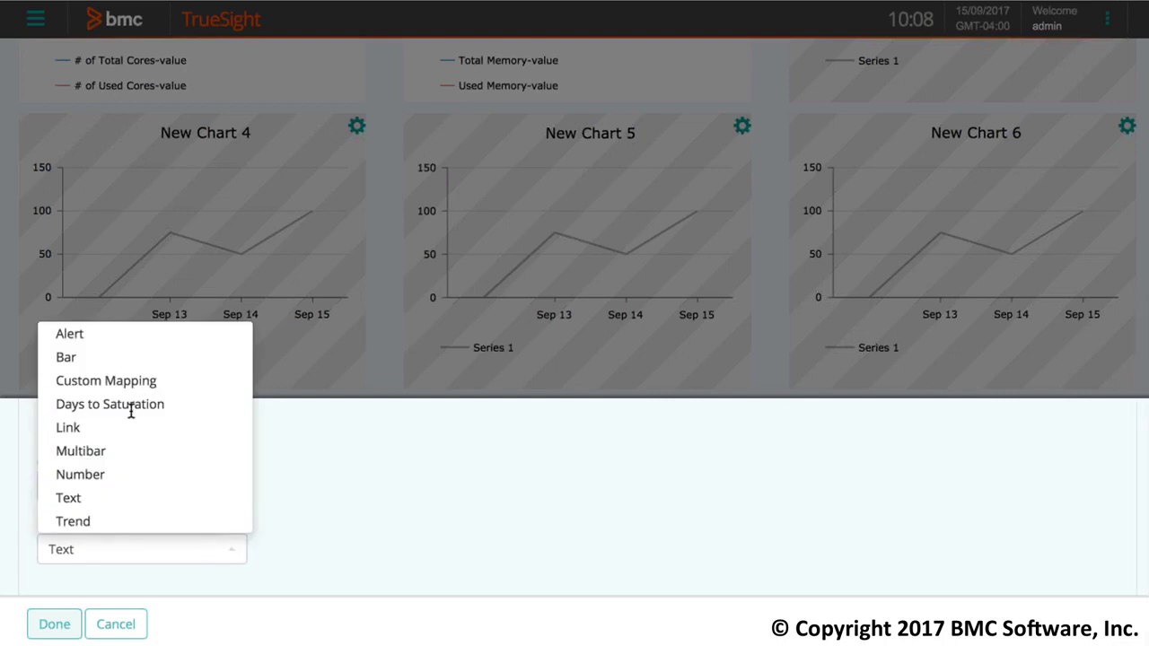
click(107, 429)
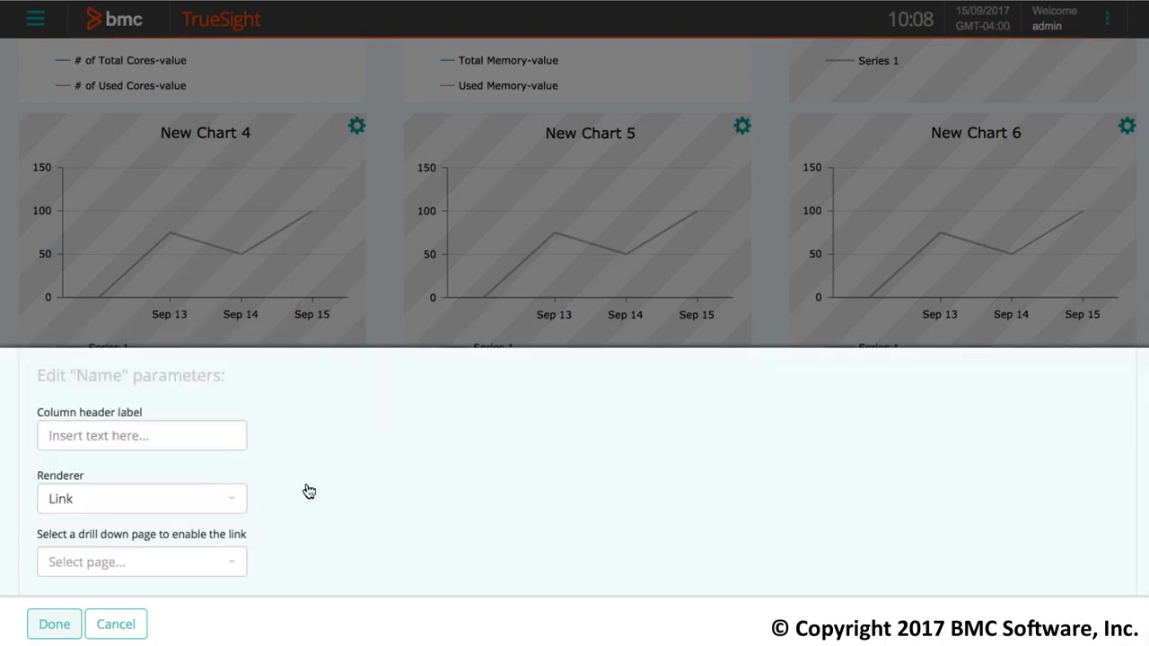
Set the Name link's drill-down page to Cluster details under Hadoop's Infrastructure pages, apply the table changes, and save the page.
click(233, 566)
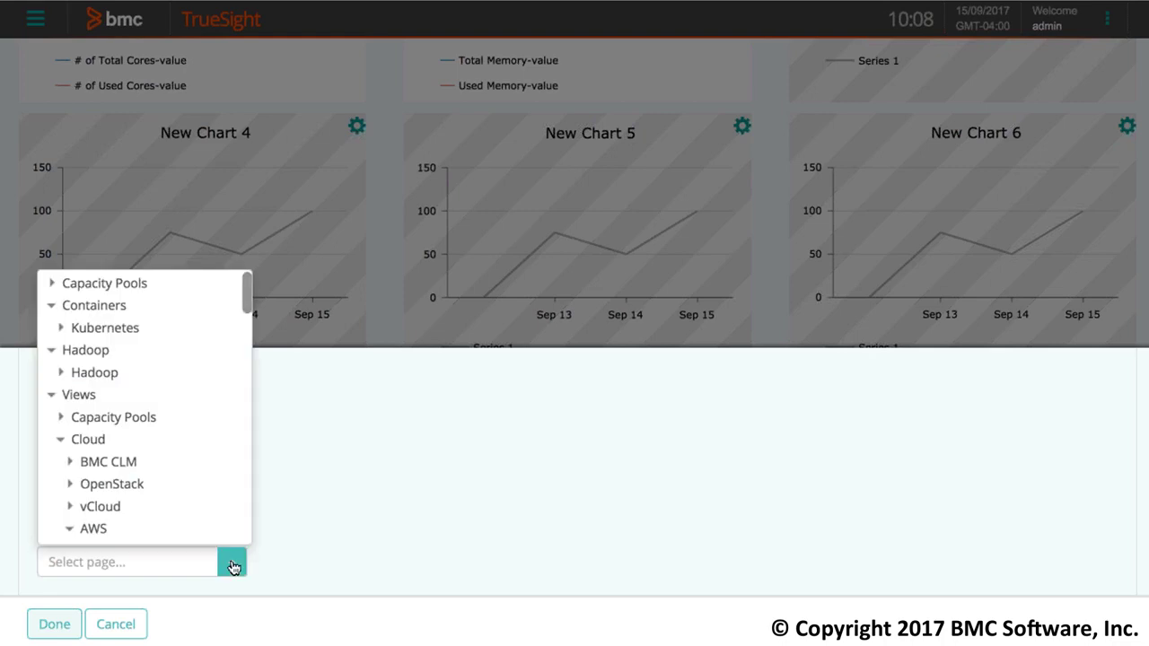
click(63, 374)
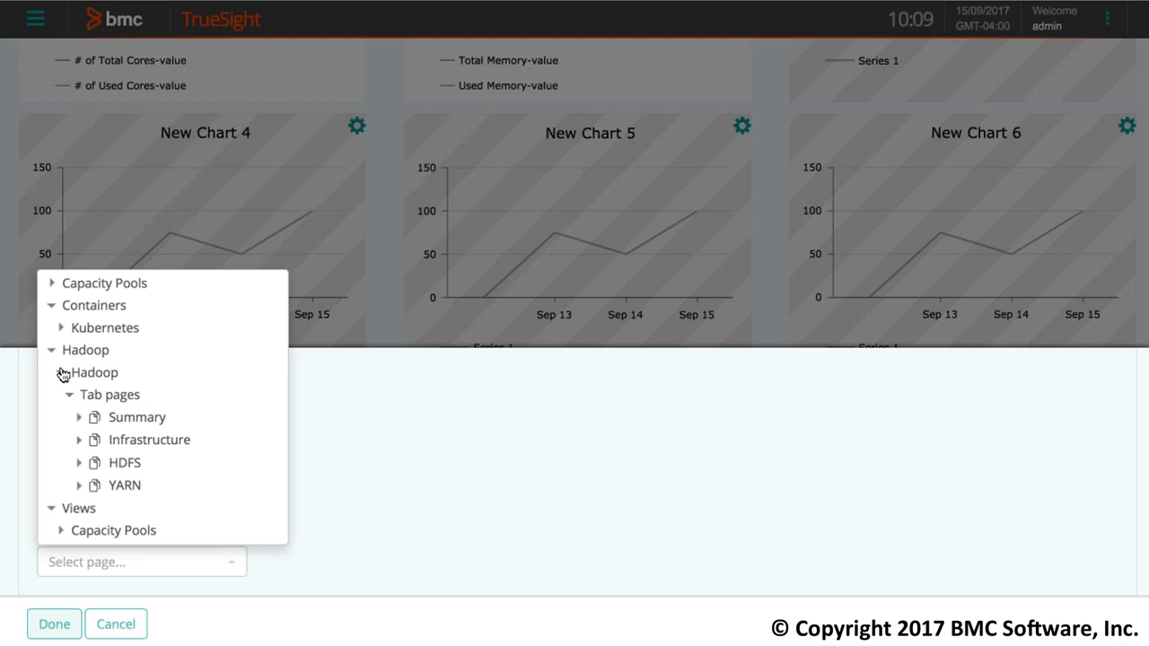
click(146, 442)
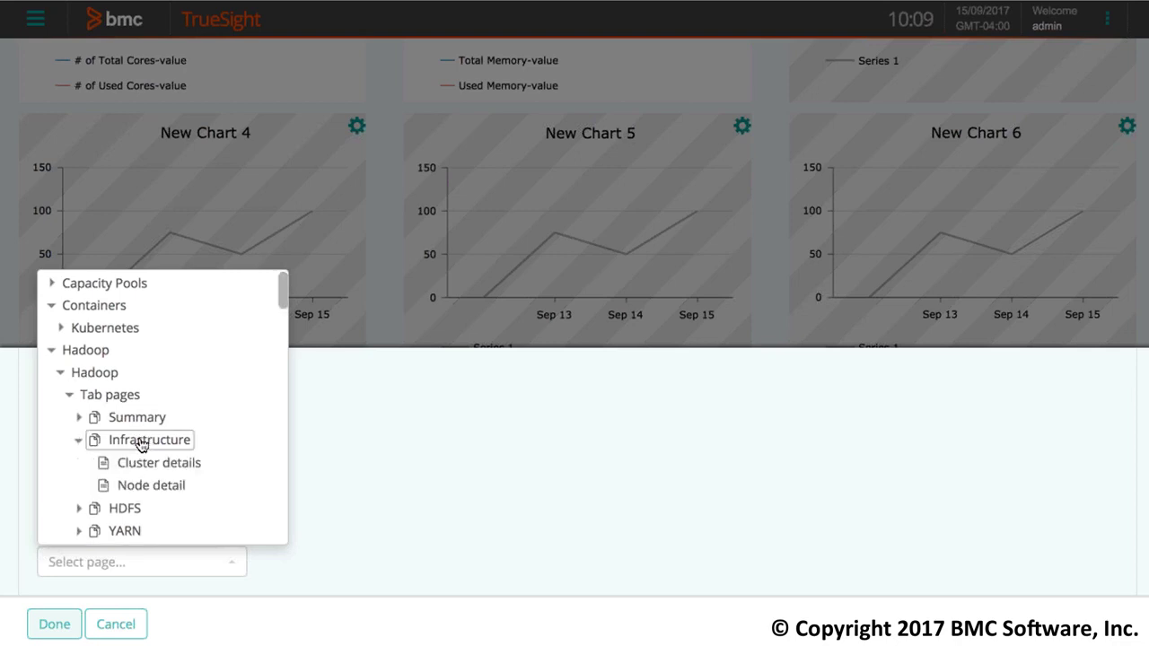
click(151, 462)
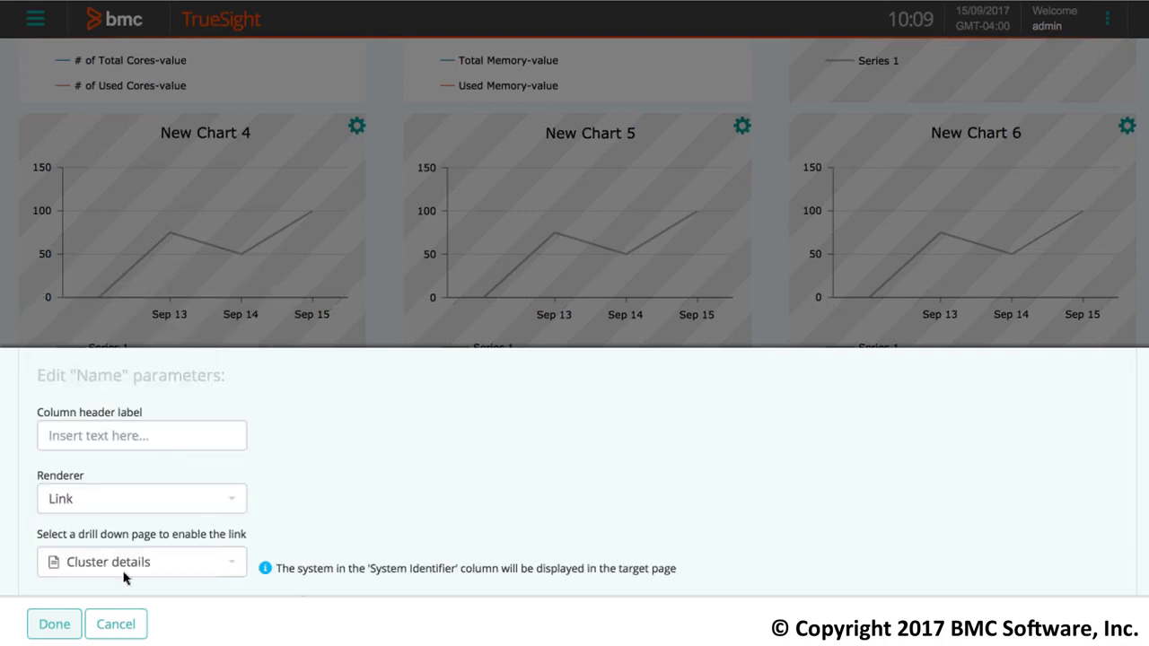
click(49, 629)
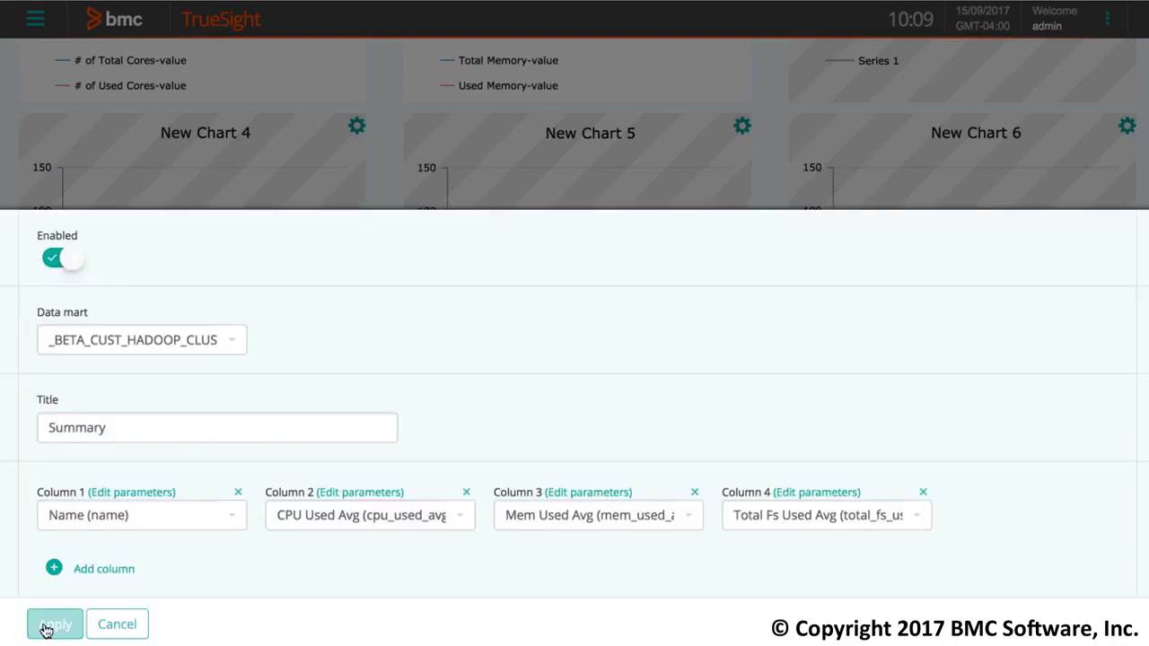
click(47, 630)
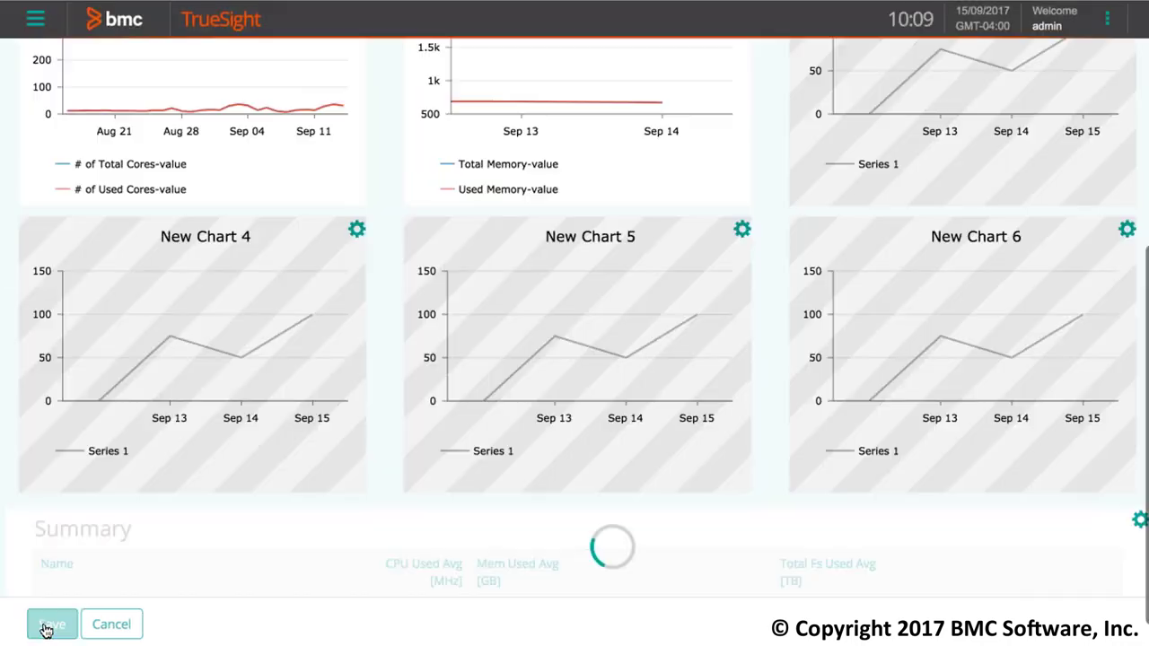
click(47, 630)
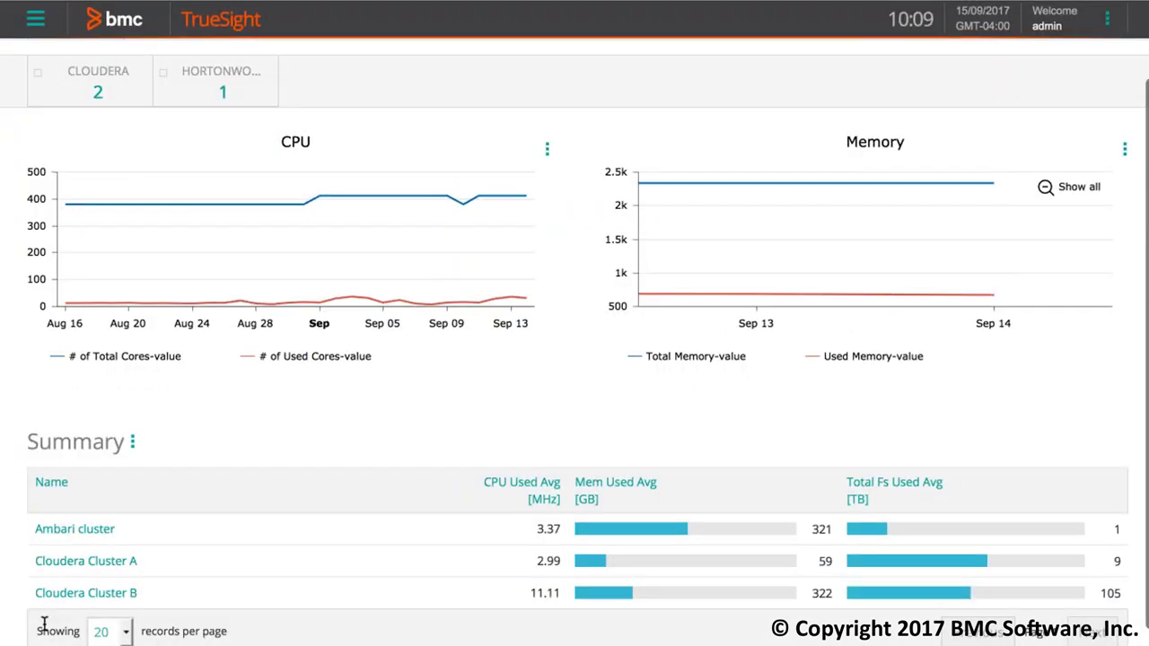
Follow the Cloudera Cluster B link in the Summary table to open its drill-down page.
drag(537, 270, 439, 269)
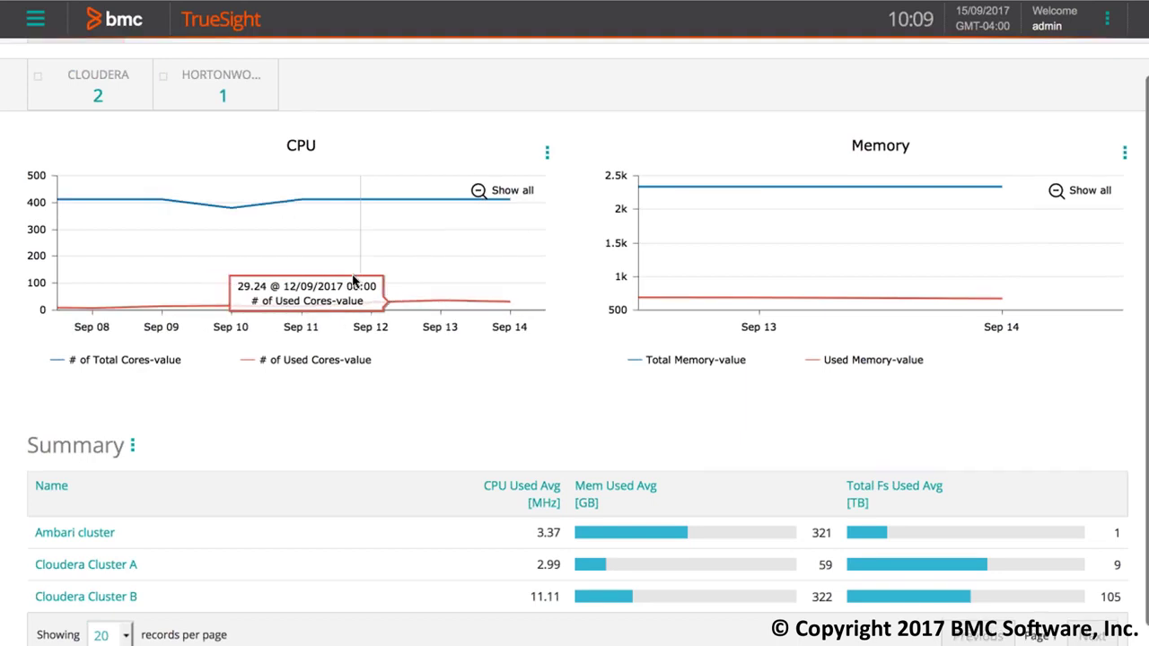
scroll(191, 452, down, 1)
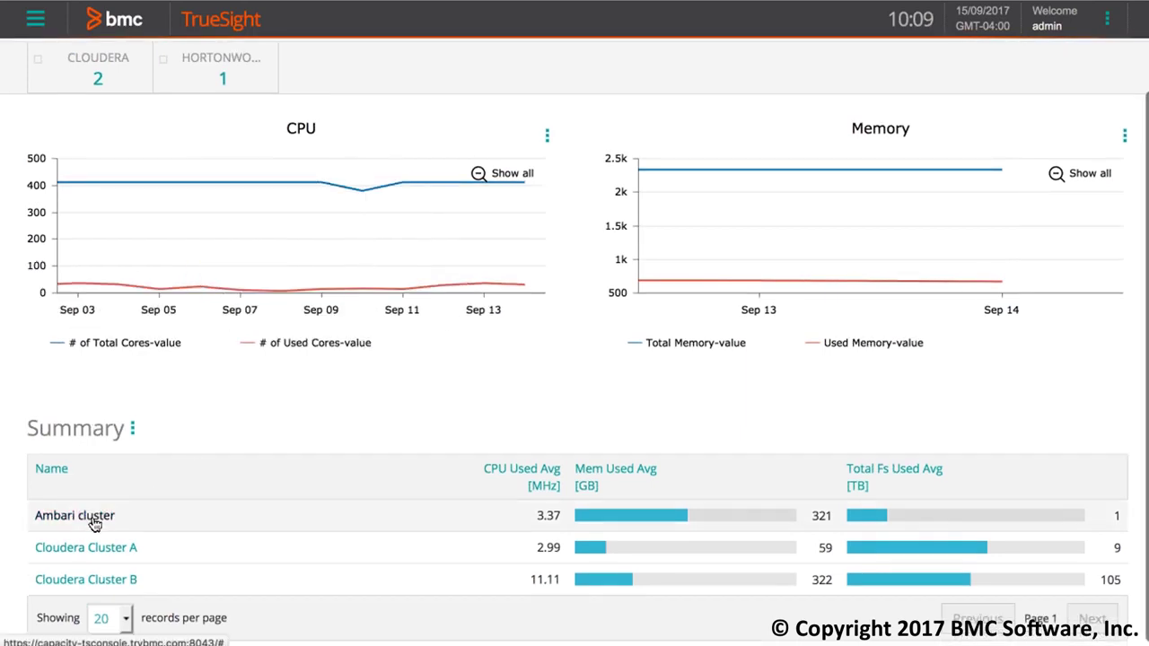
click(91, 580)
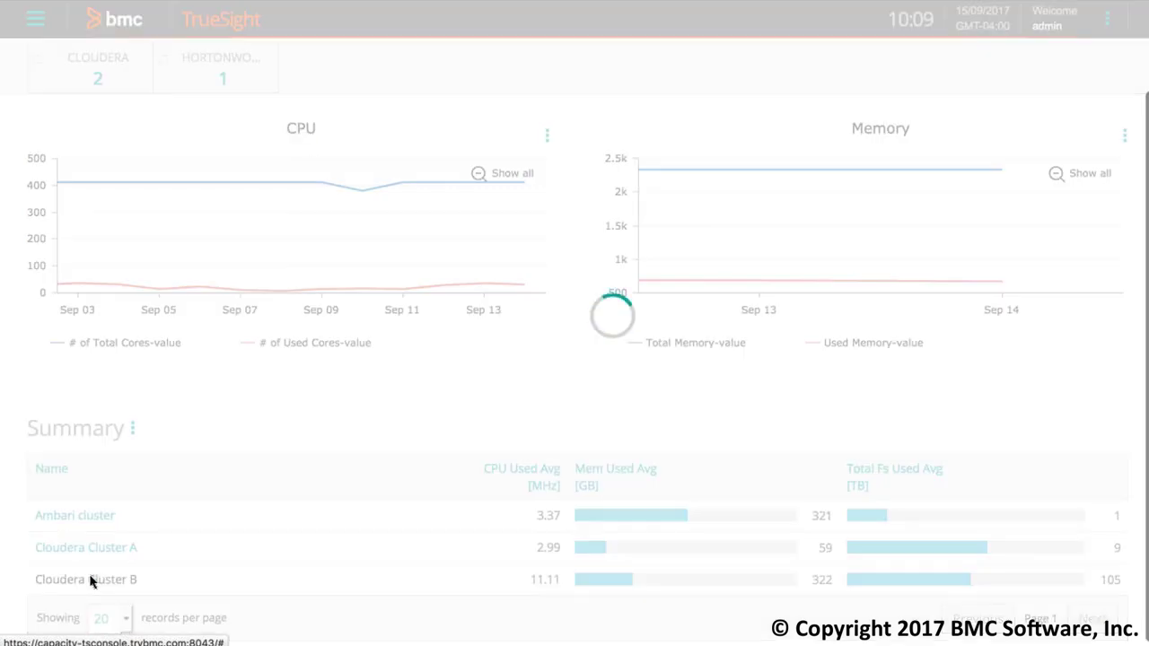